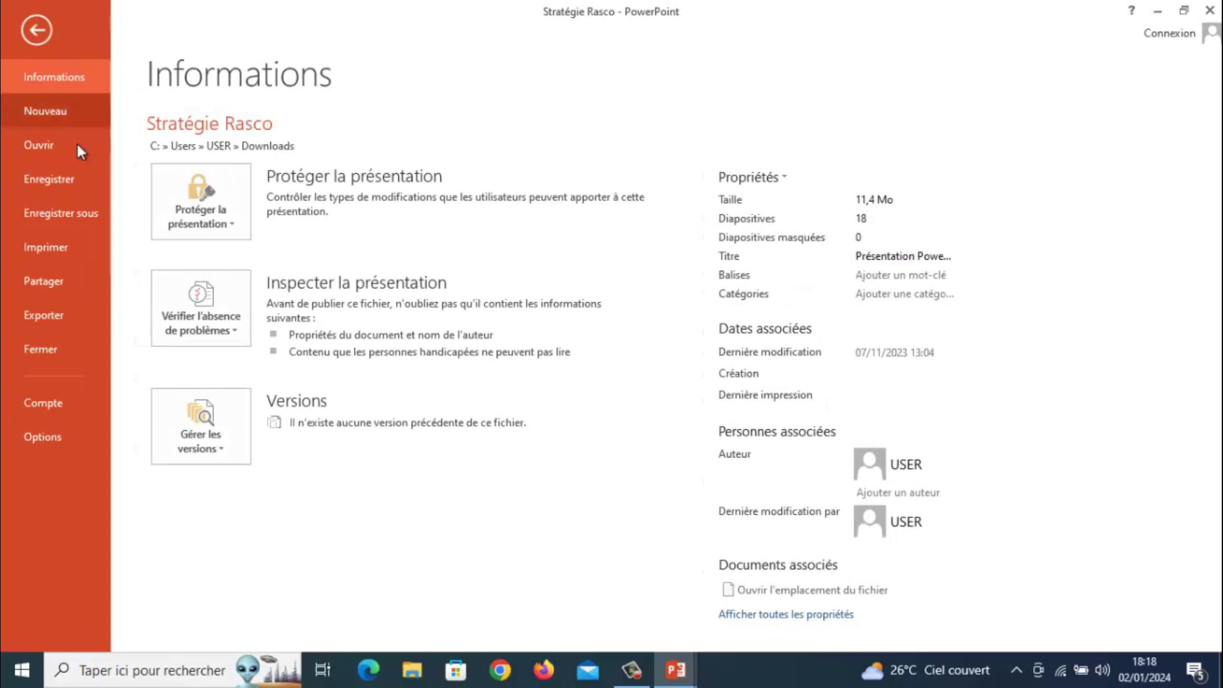
Open the recent file "presentation technique" from Downloads and view its second and third slides.
left_click(71, 137)
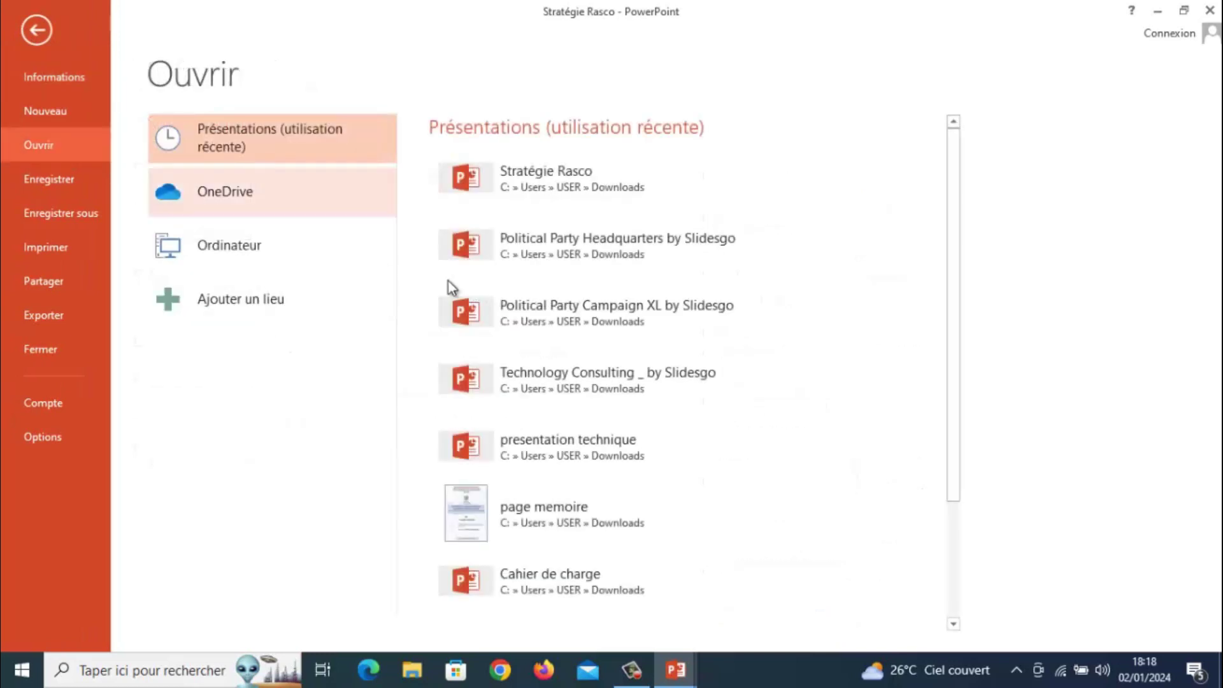
left_click(632, 453)
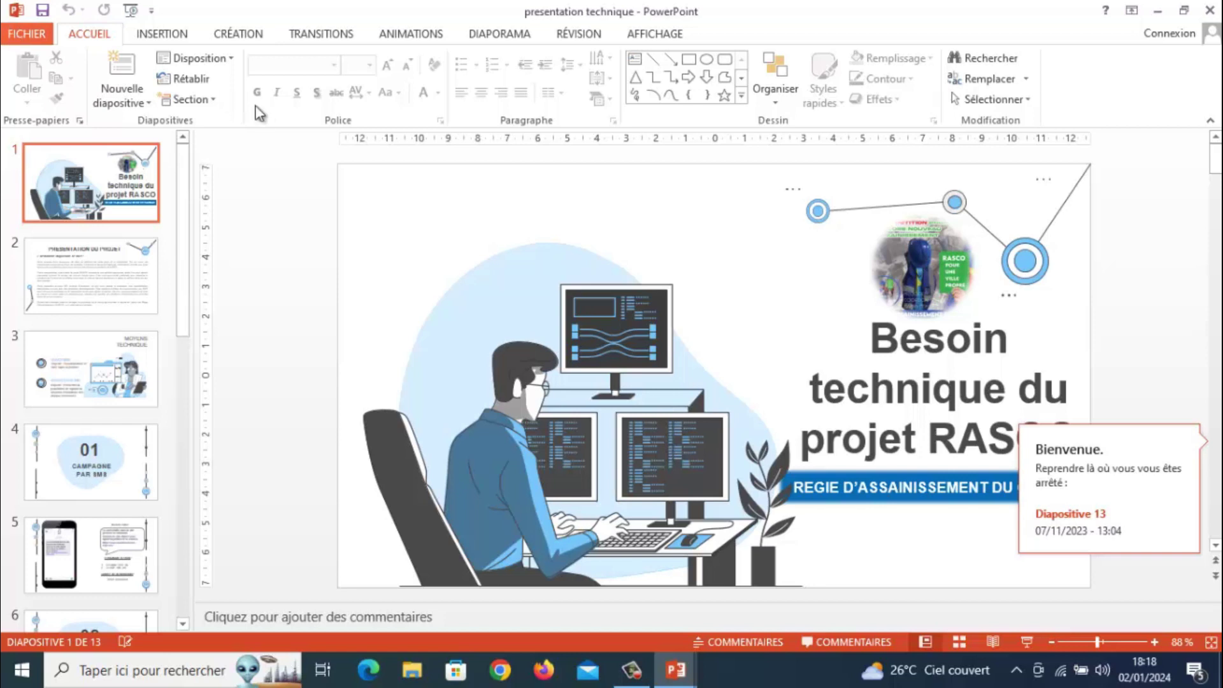
left_click(77, 280)
left_click(61, 354)
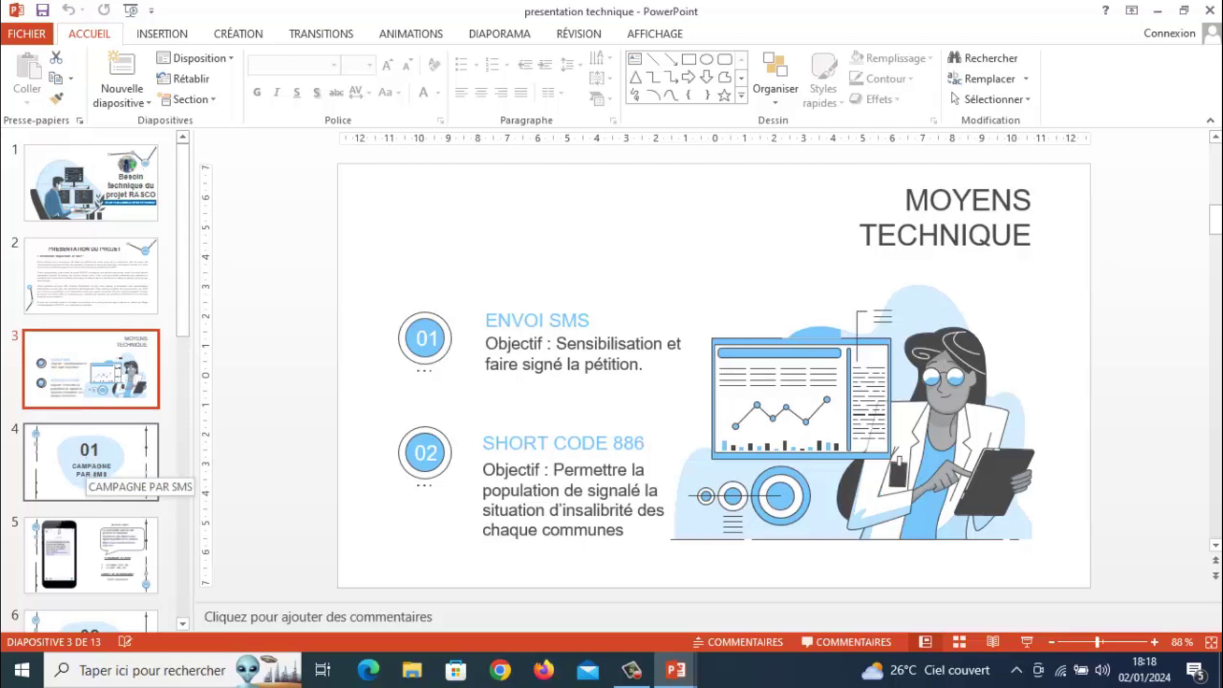
left_click(12, 21)
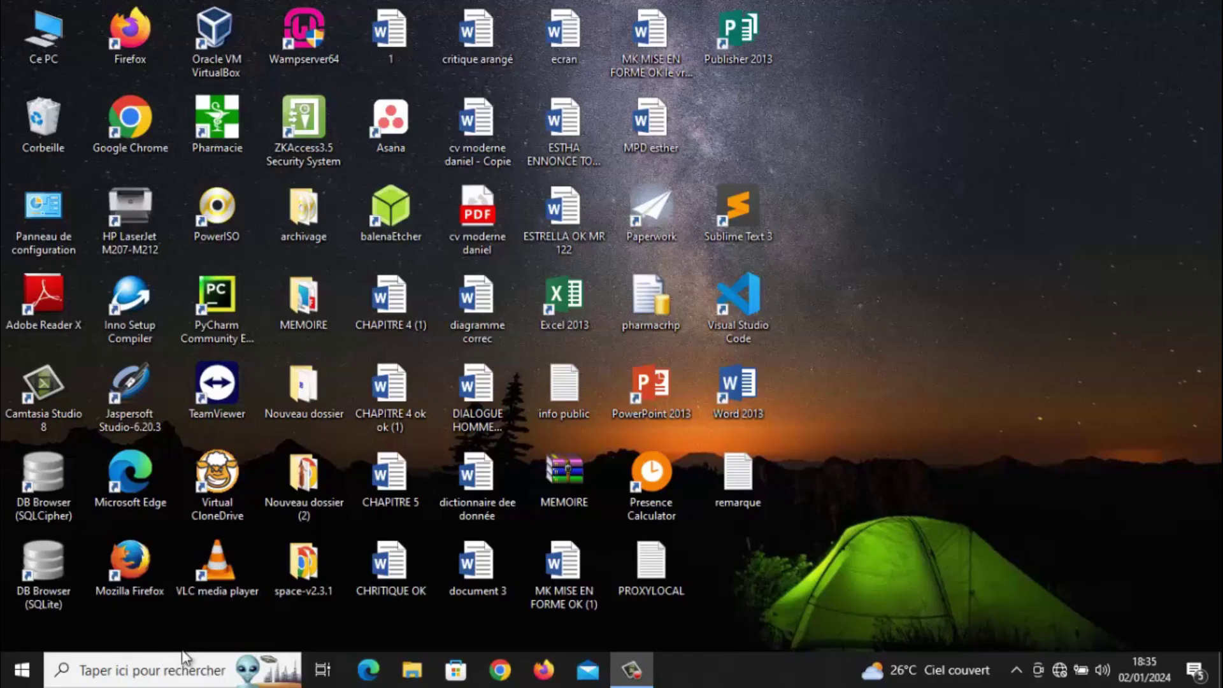
Switch to Outlook 2013 and show the Boîte de réception folder of the Outlook data file.
left_click(163, 675)
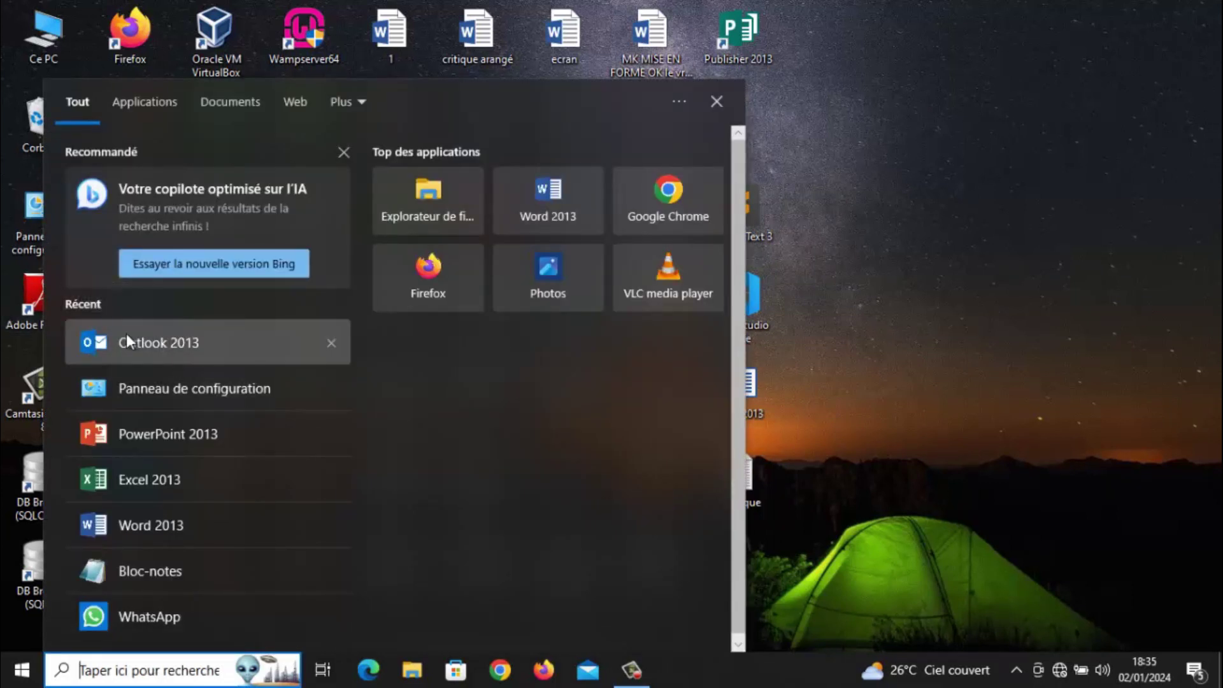
left_click(155, 355)
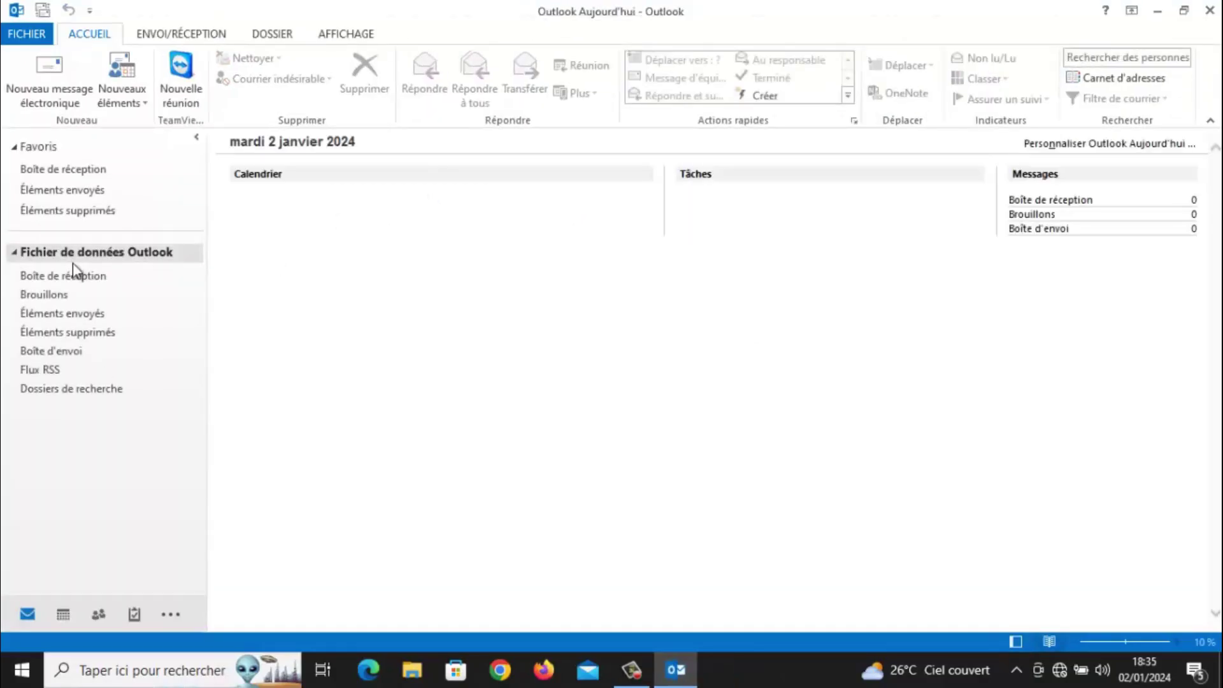
left_click(83, 278)
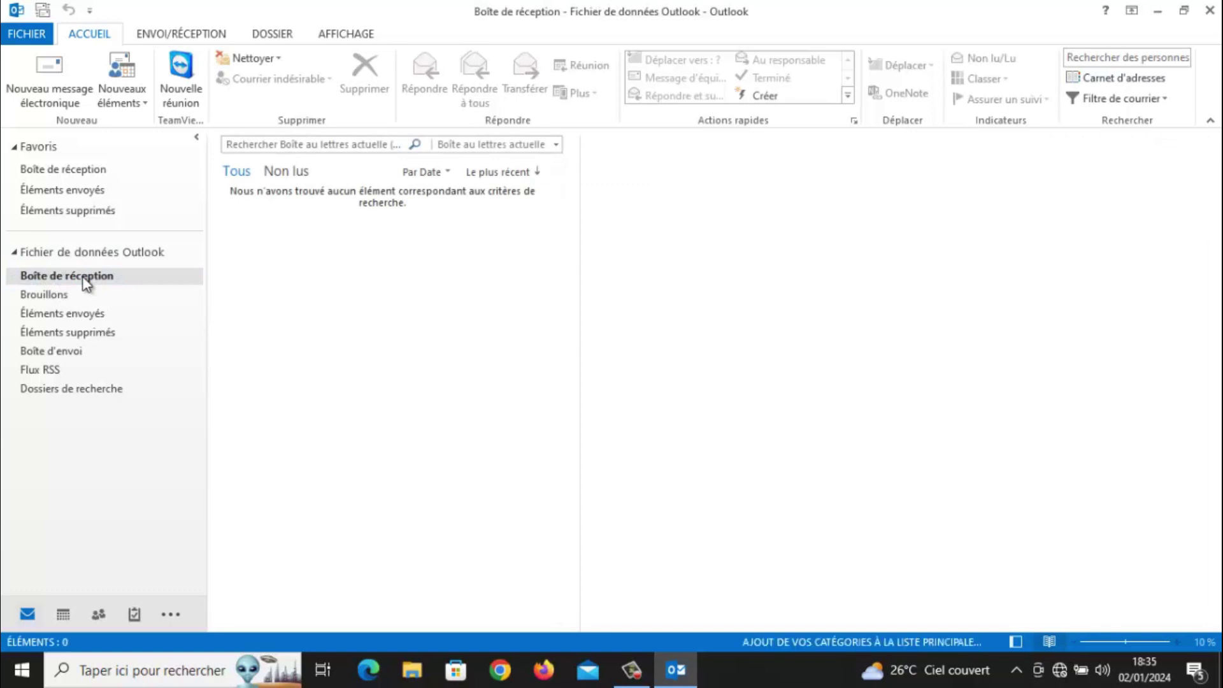
Look through the Brouillons, Éléments envoyés, Éléments supprimés, Flux RSS and Boîte d'envoi folders, and the options for Dossiers de recherche.
left_click(81, 296)
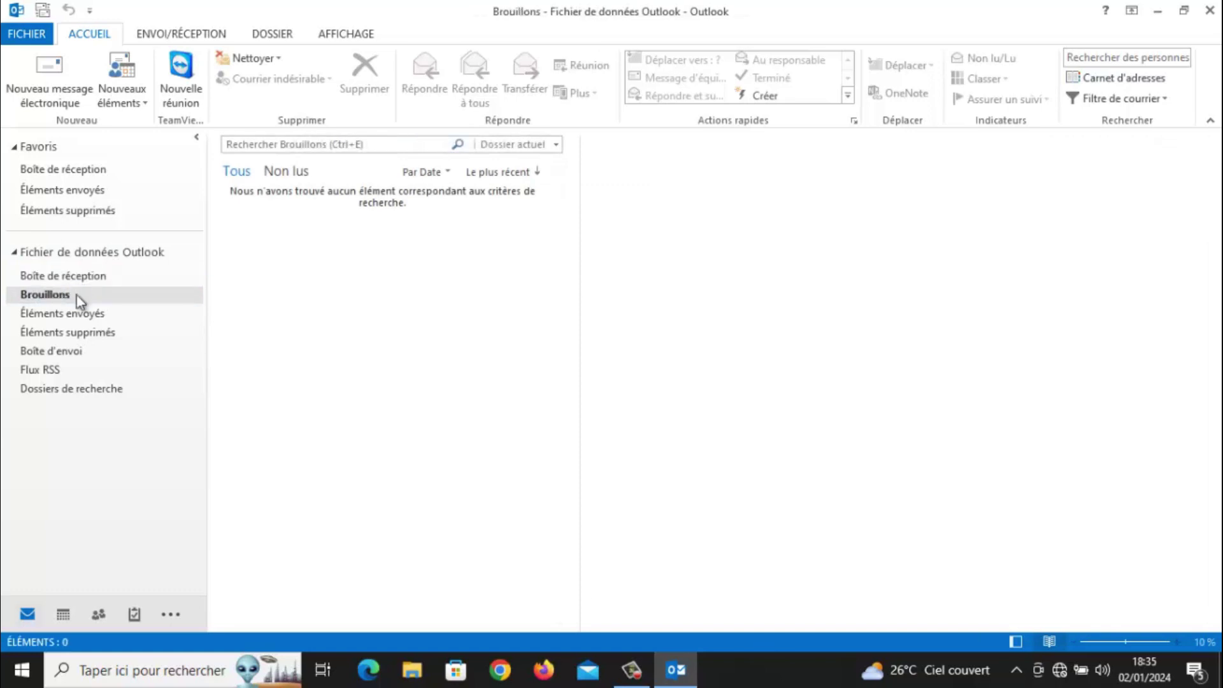
left_click(77, 314)
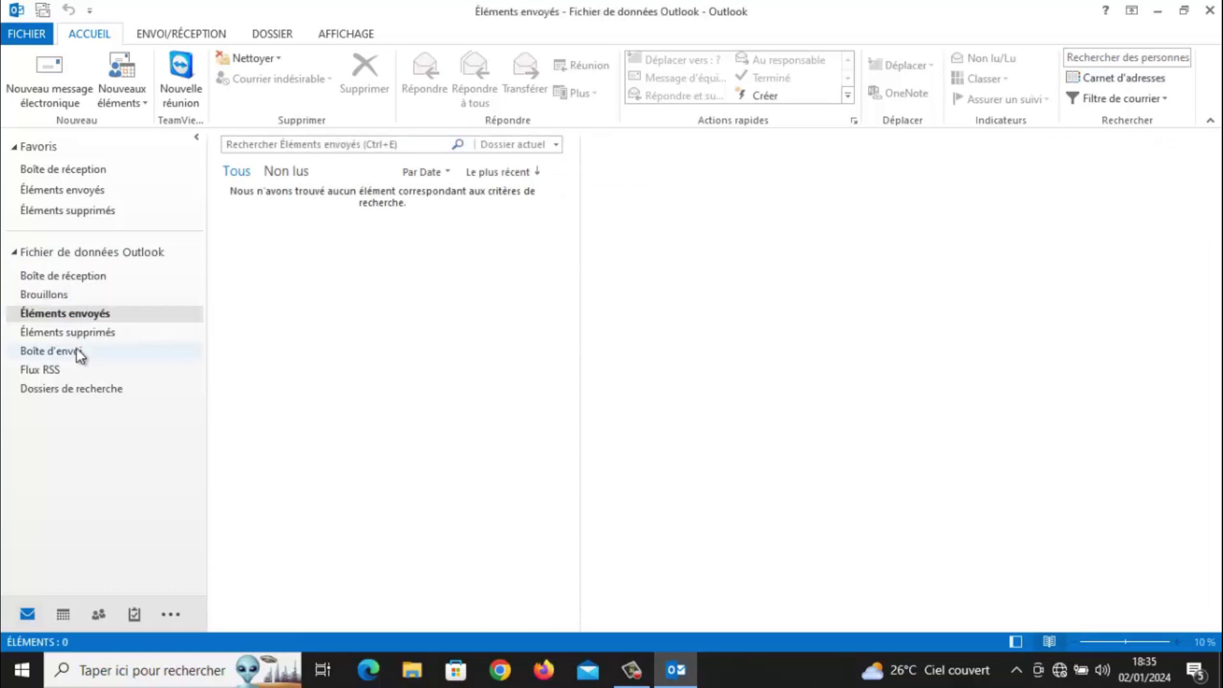
left_click(82, 330)
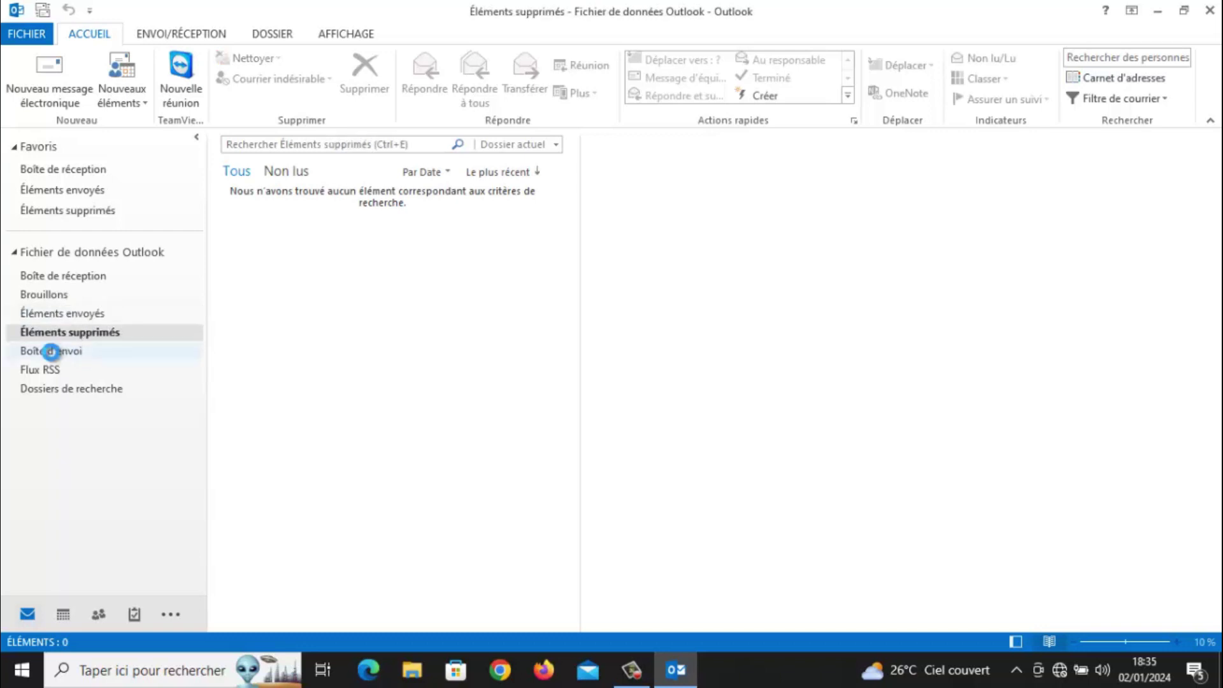
left_click(51, 351)
left_click(47, 369)
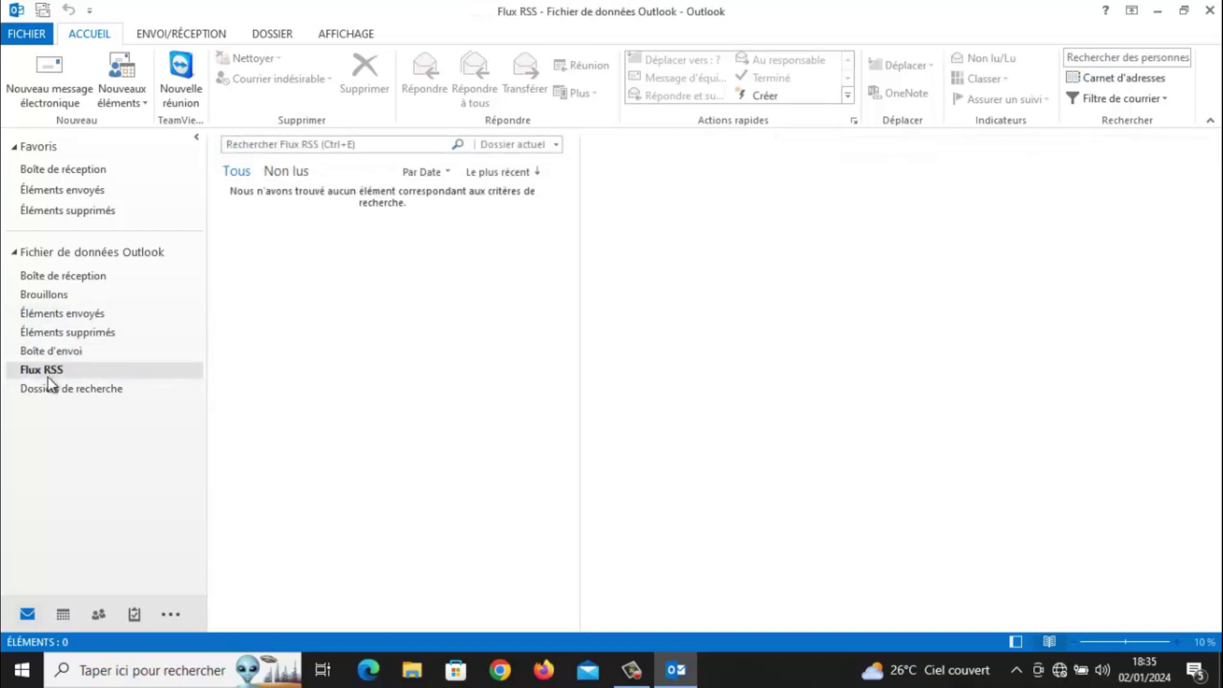
right_click(53, 388)
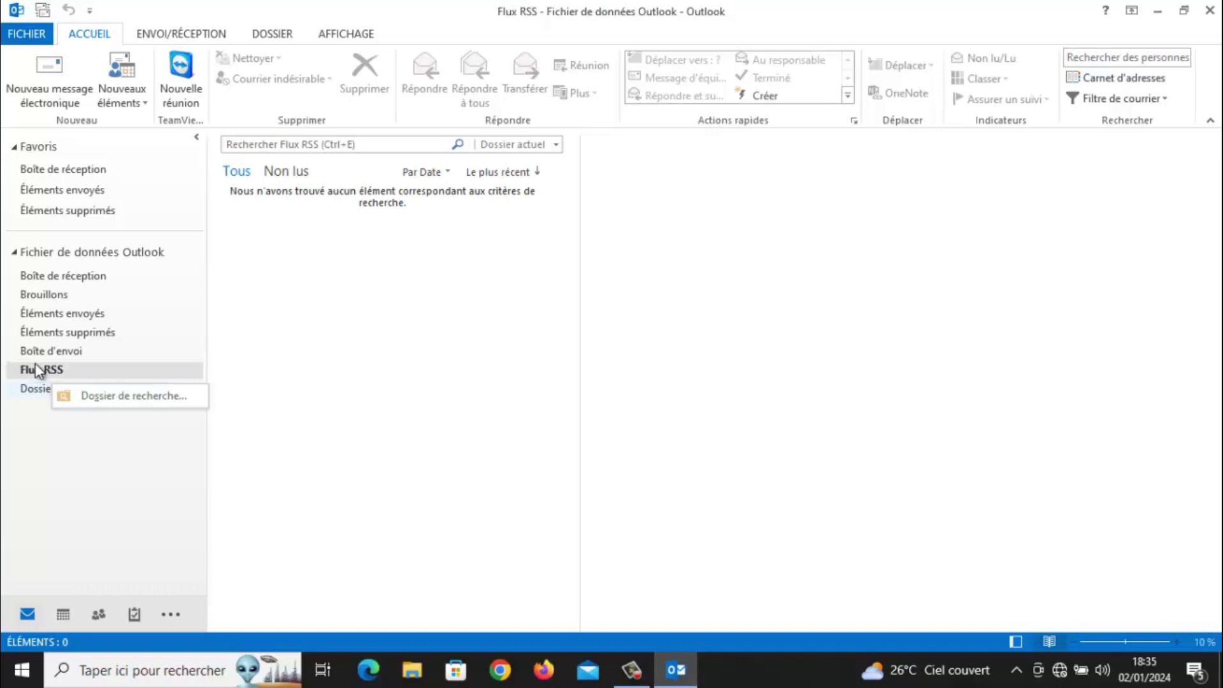
left_click(55, 354)
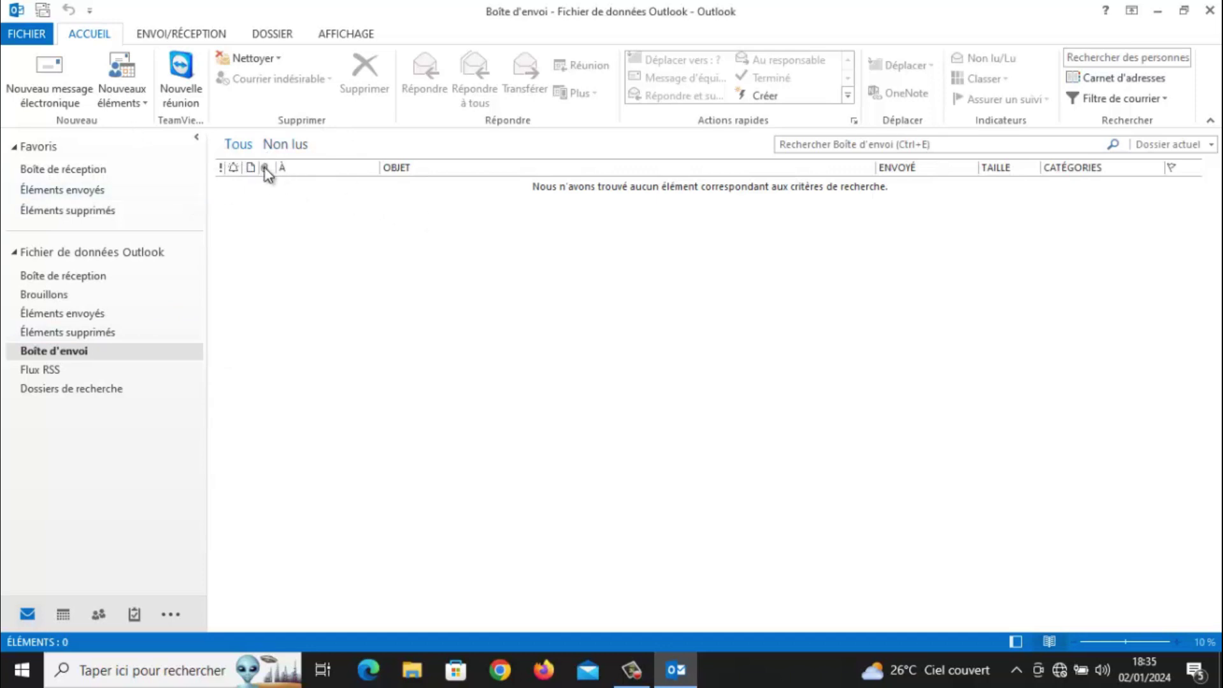
Start a new email message from the inbox and check the Cc contact picker without choosing anyone.
left_click(50, 167)
left_click(31, 63)
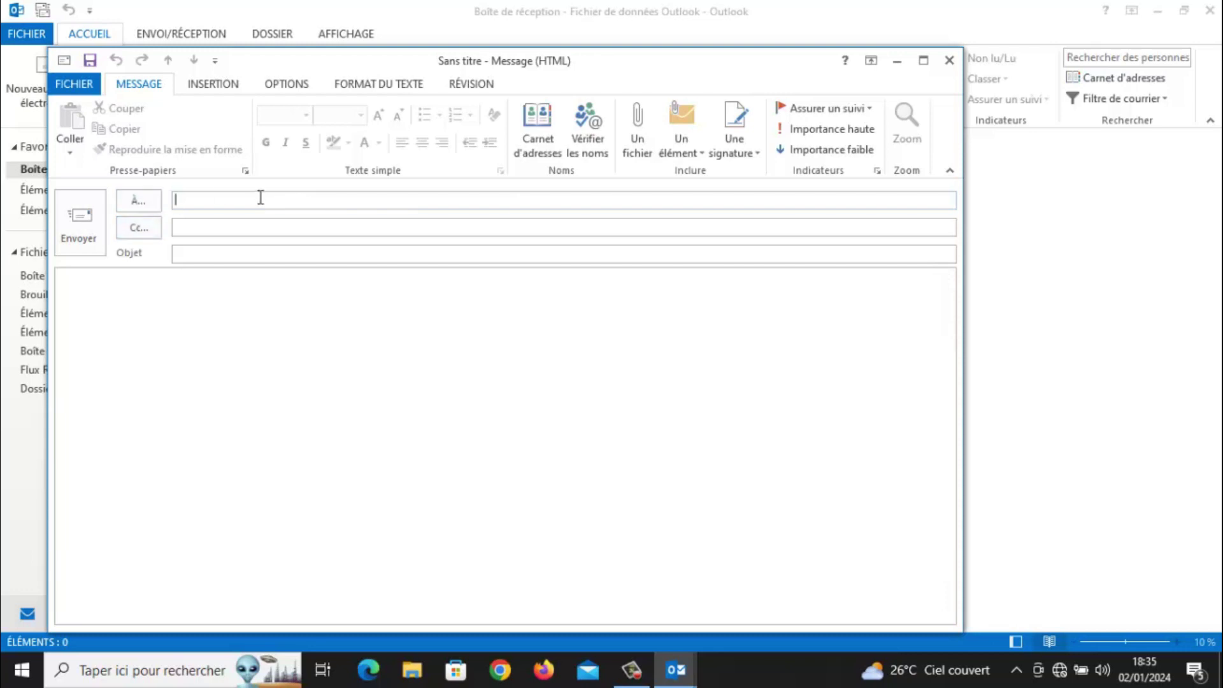
left_click(132, 228)
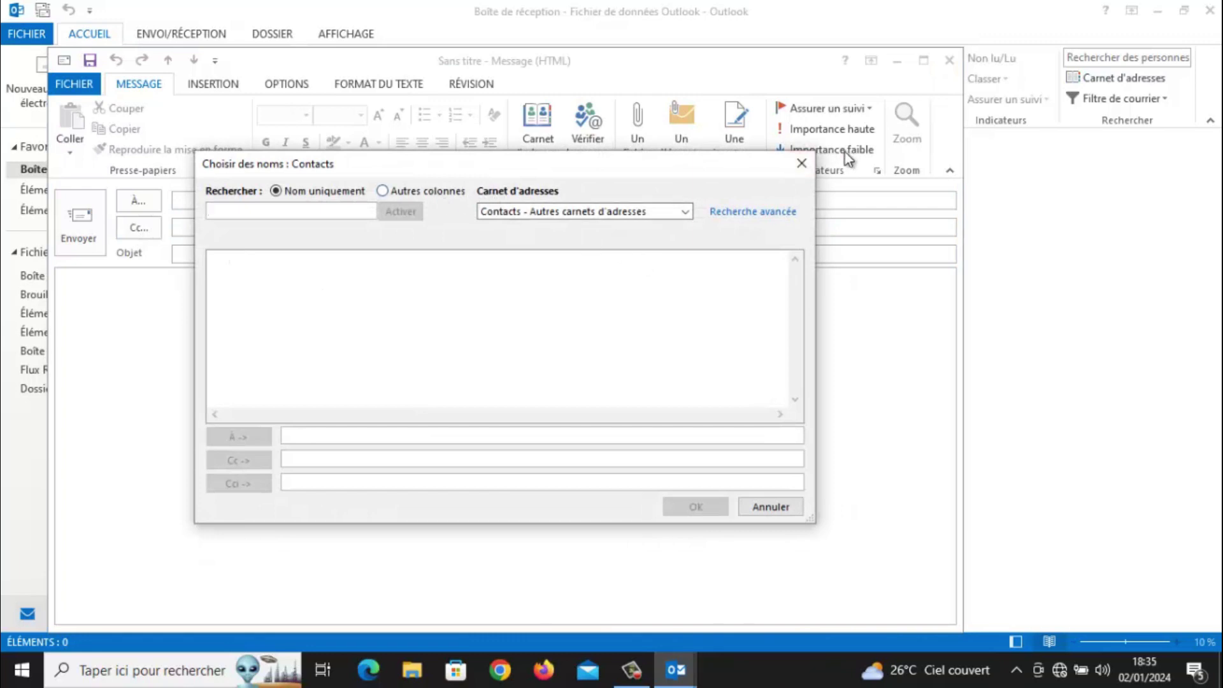
left_click(801, 163)
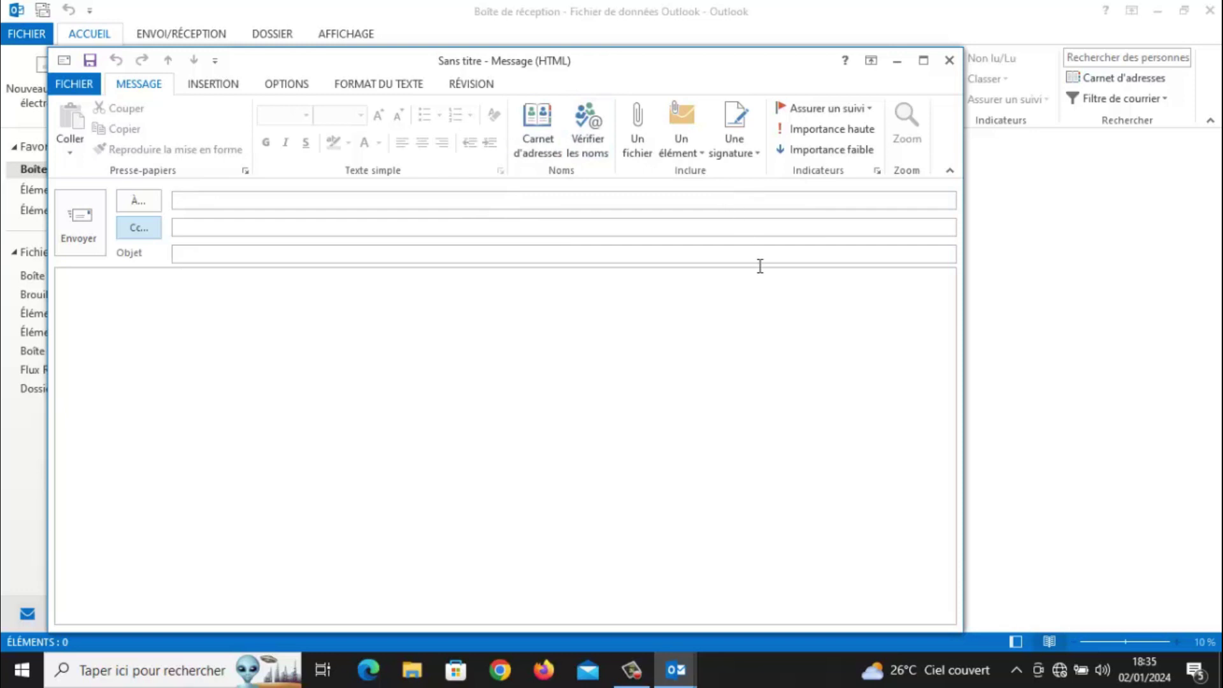
Attach Action.pdf from the Documents folder to the new message and enter DD in the message body.
left_click(633, 135)
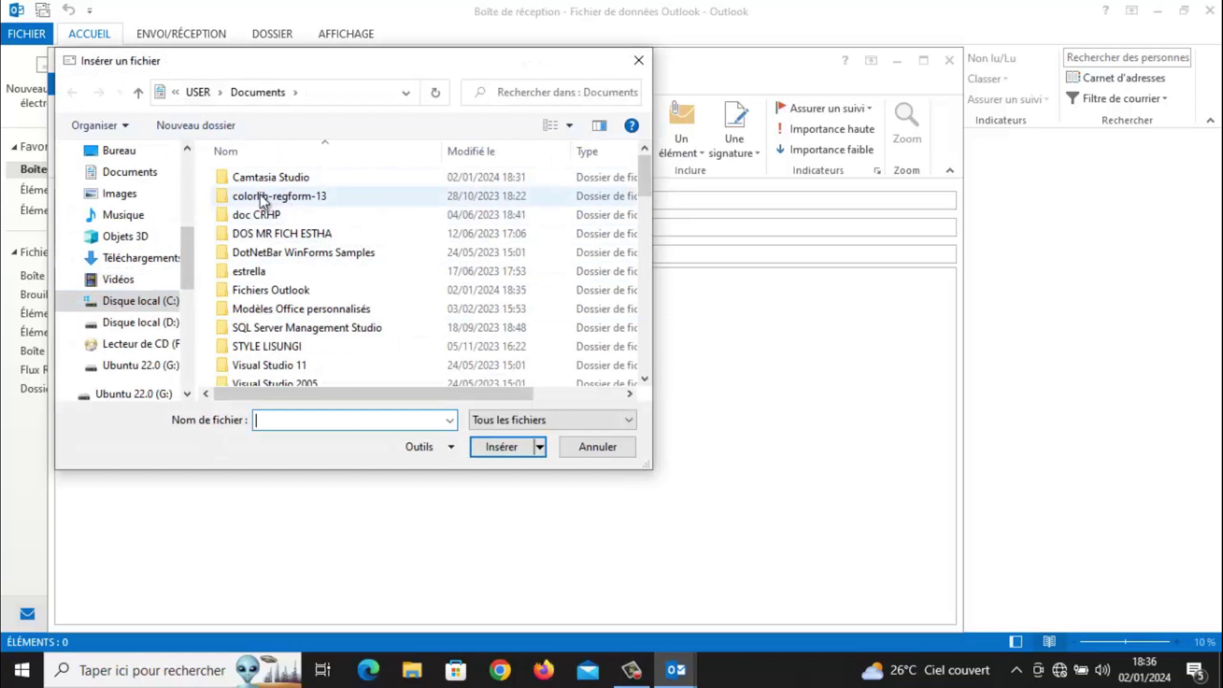
left_click(138, 170)
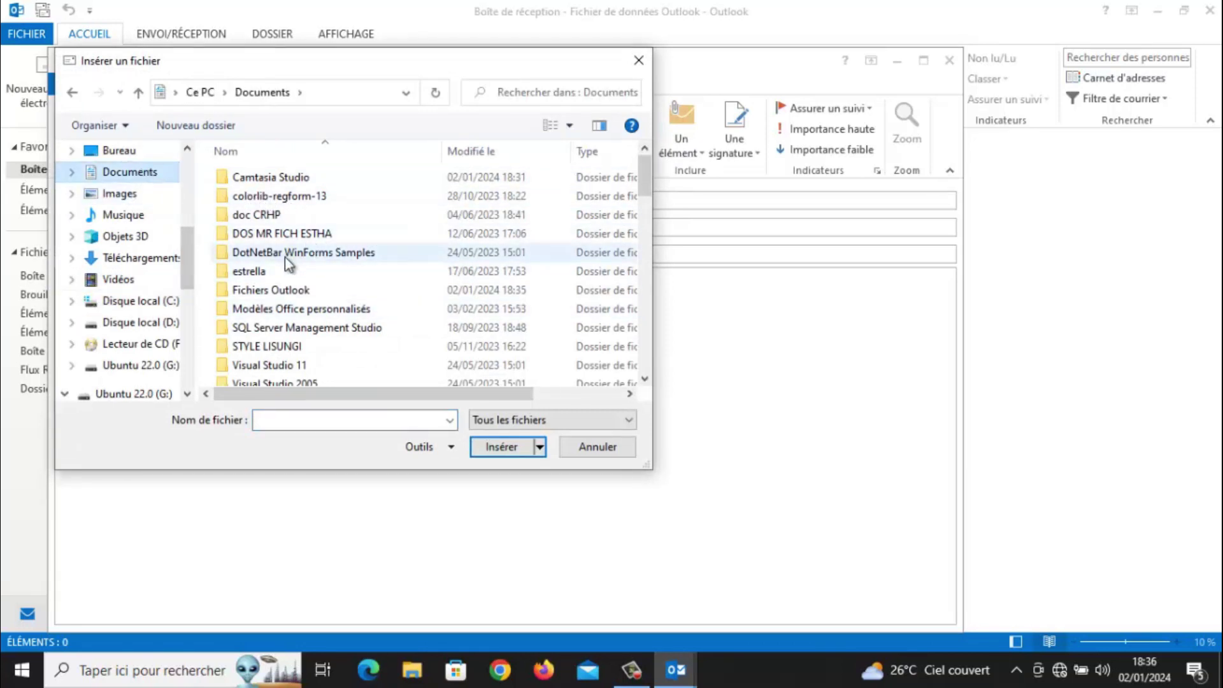
scroll(288, 263, "down", 6)
double_click(249, 262)
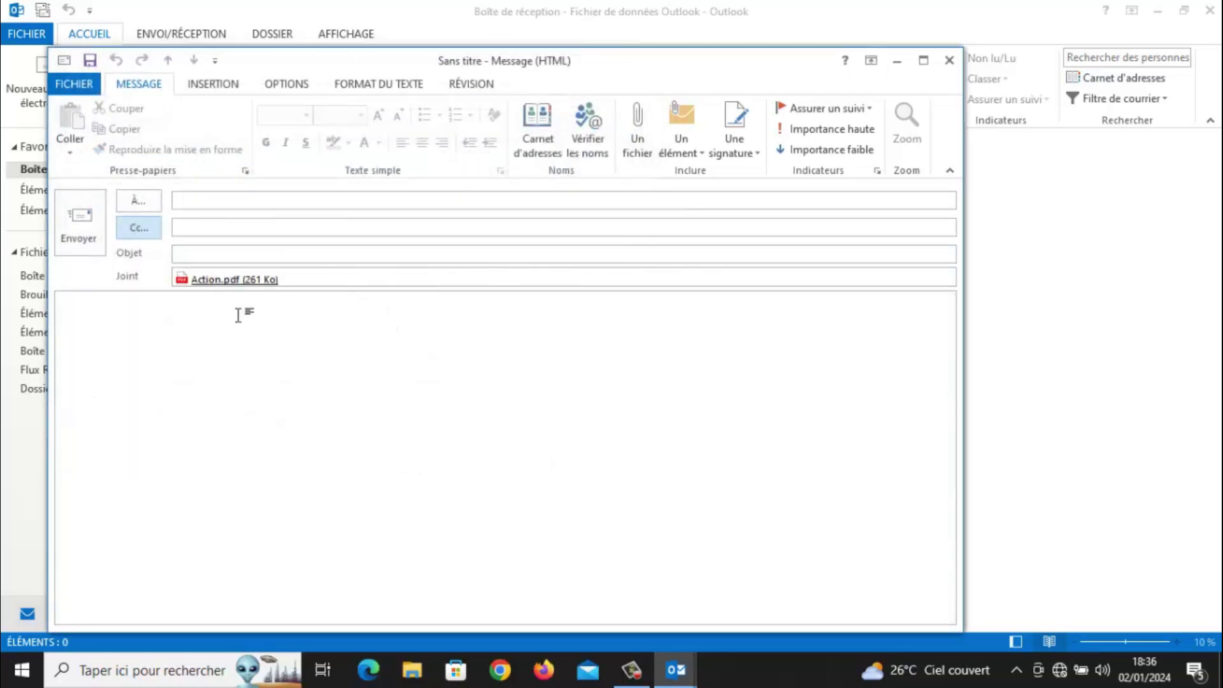
left_click(435, 327)
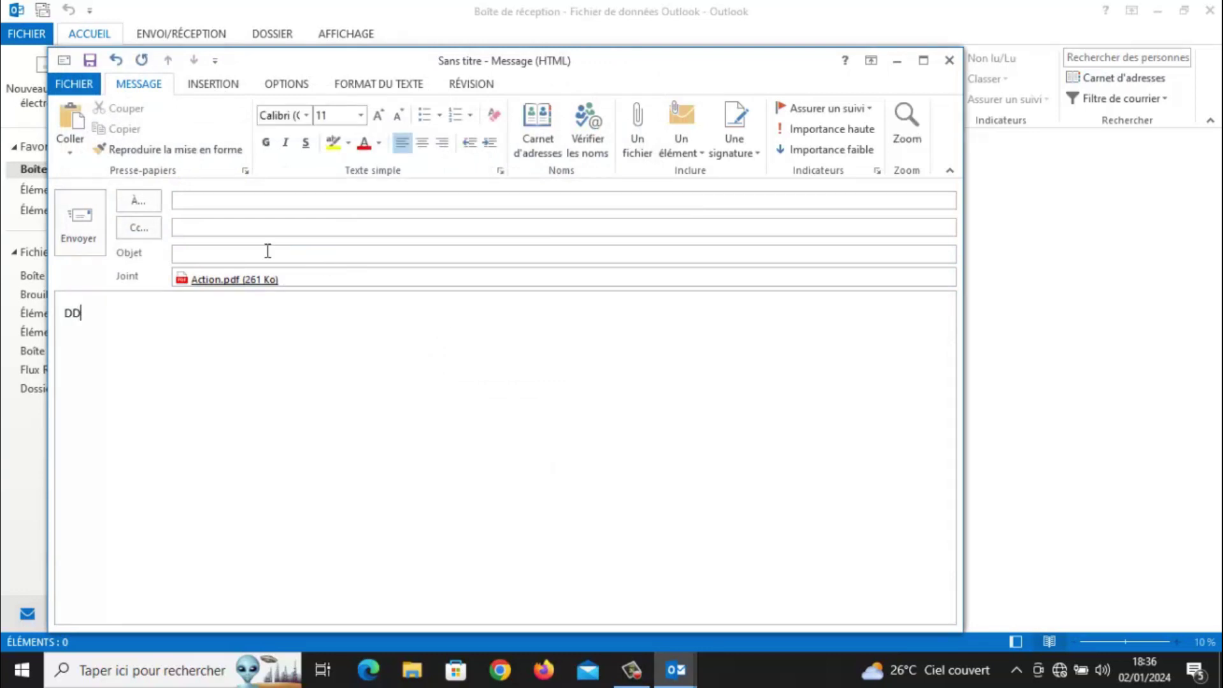
left_click(220, 200)
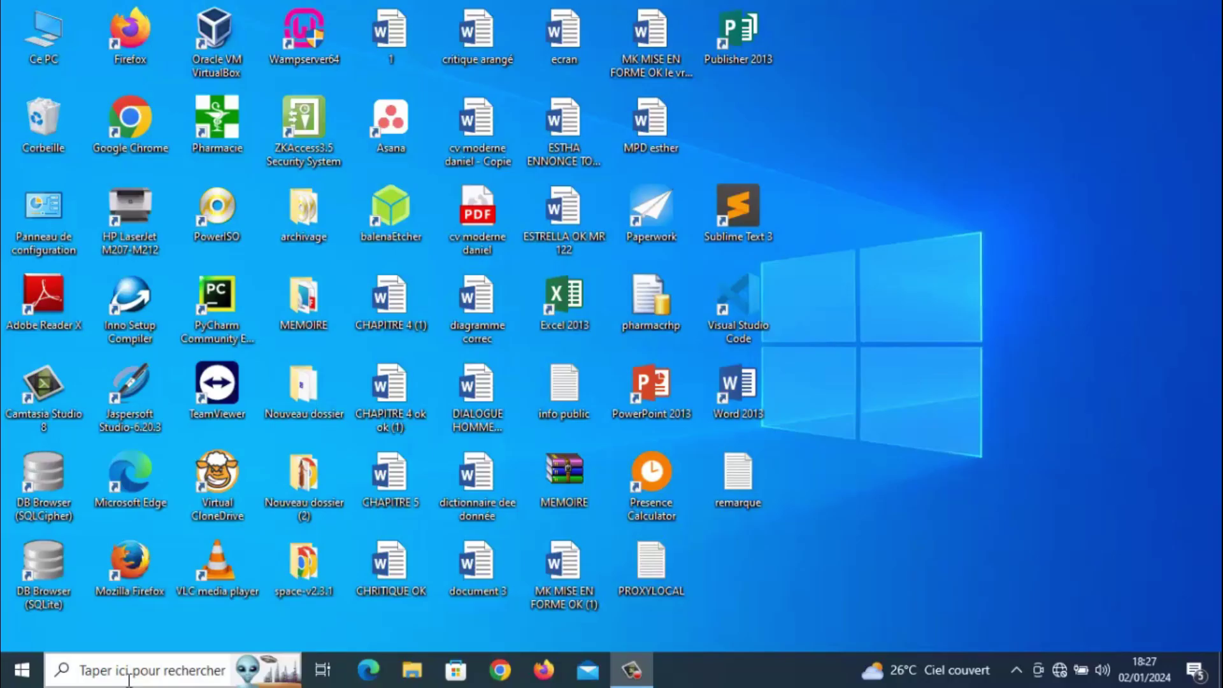
Search Windows for PANN and switch to the Panneau de configuration.
left_click(129, 675)
type("PAN")
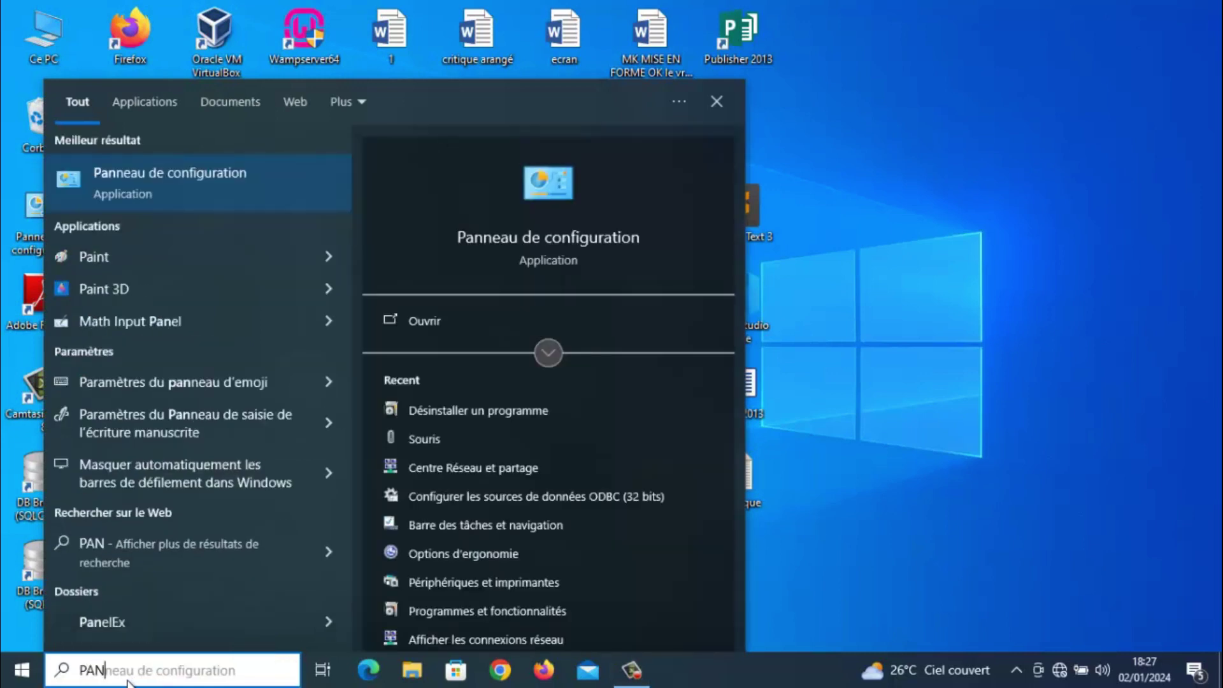
type("N")
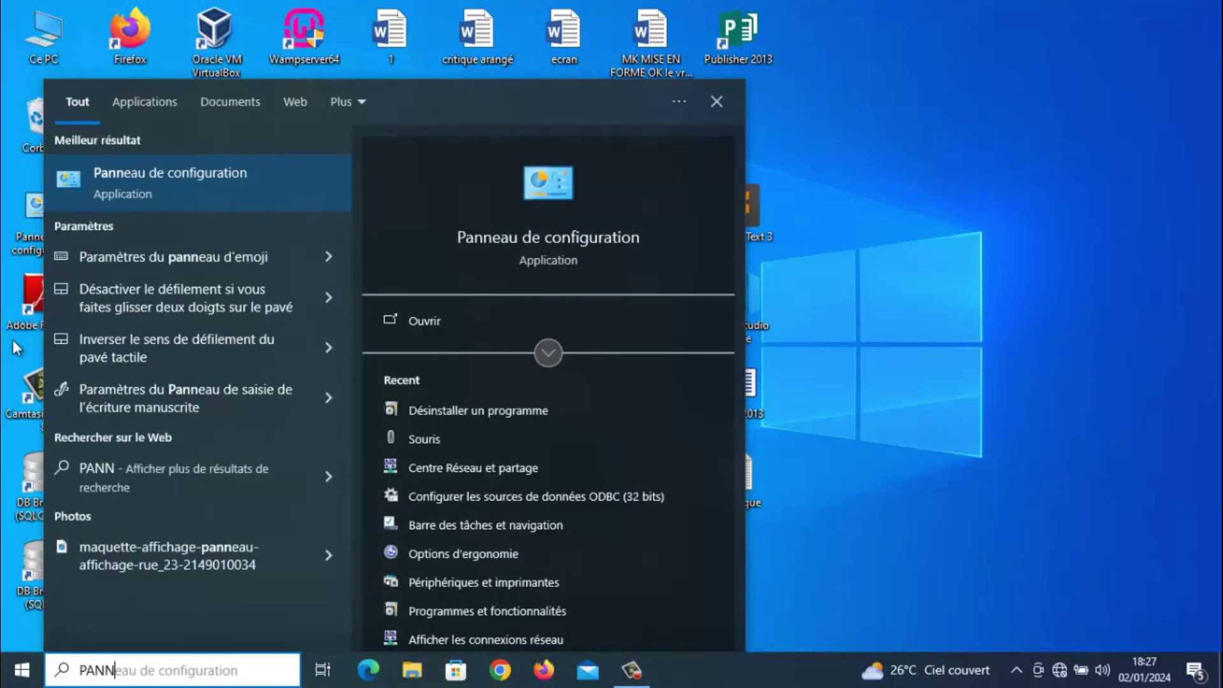
left_click(189, 182)
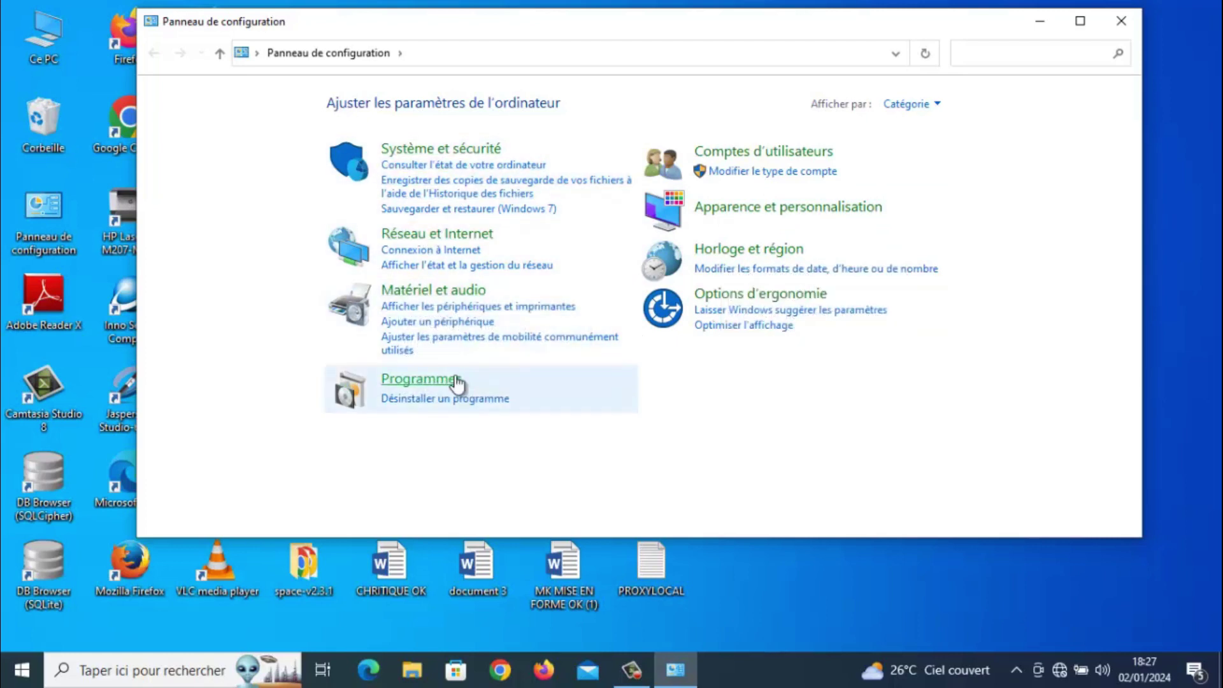
Set the desktop background to the starry night picture with the green tent and reveal the desktop.
left_click(798, 208)
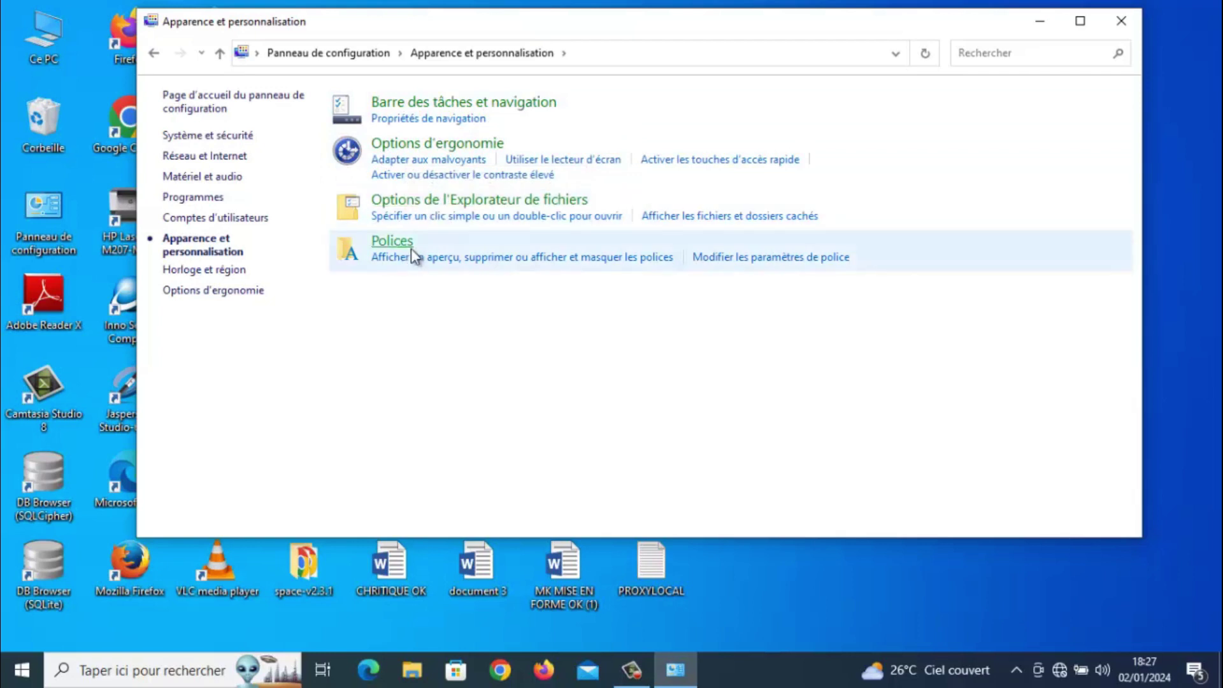
left_click(426, 103)
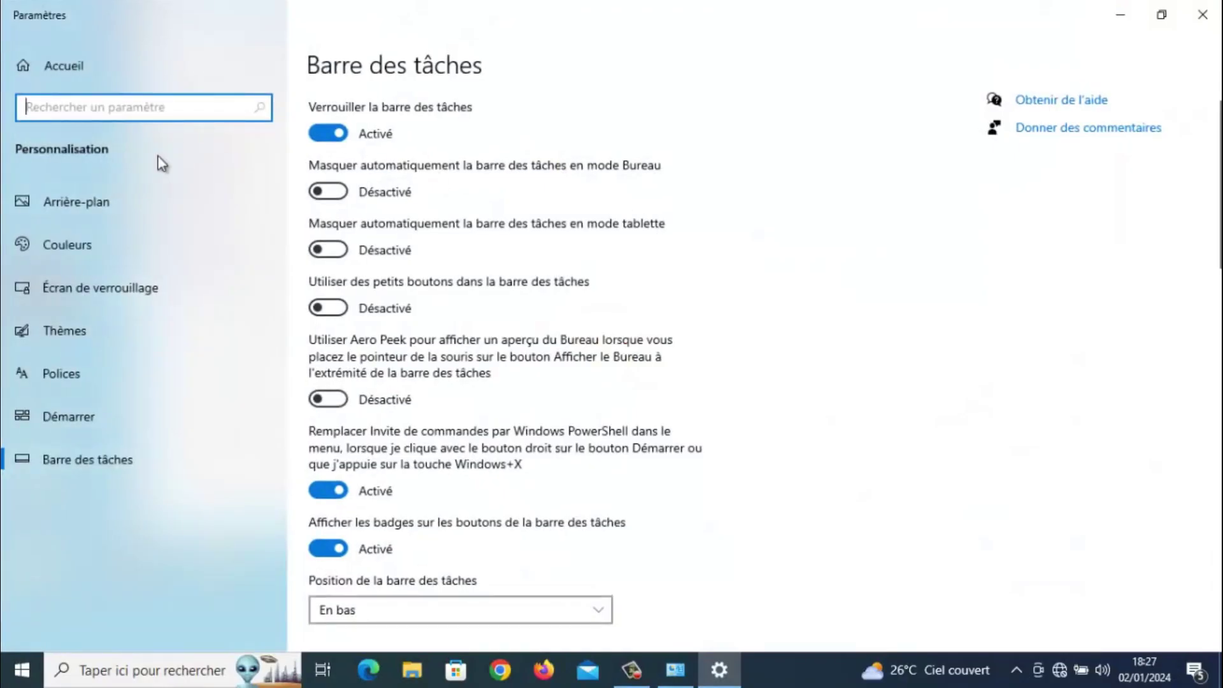
left_click(57, 202)
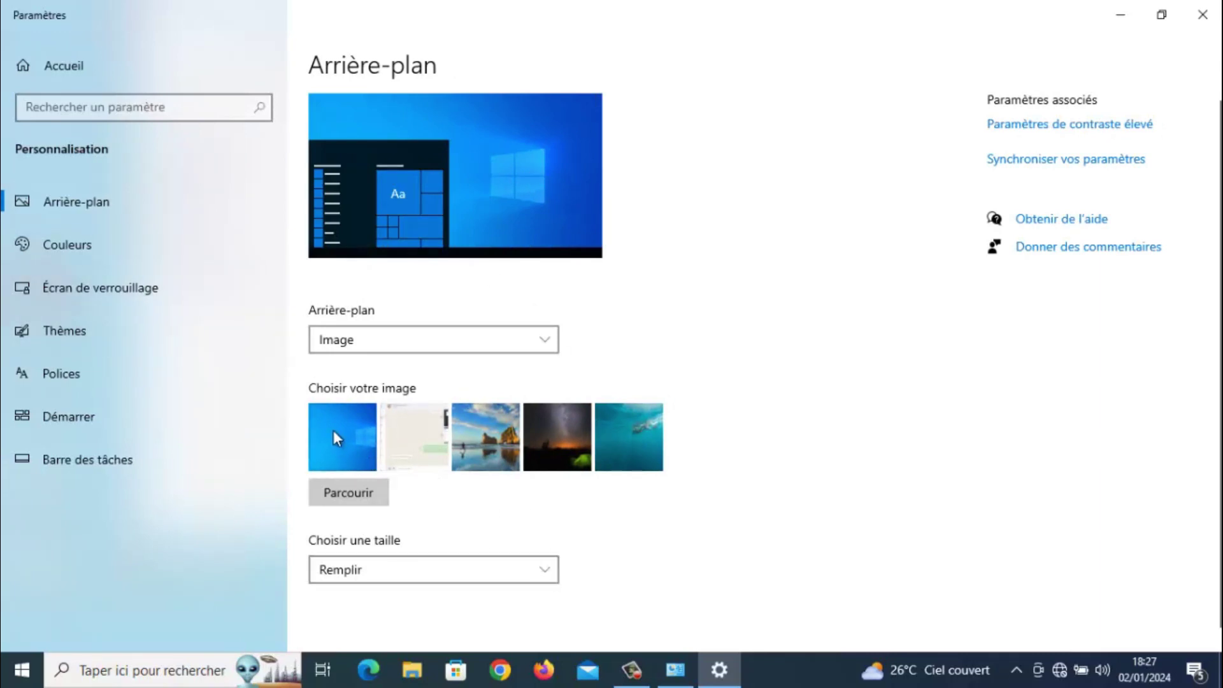
left_click(506, 444)
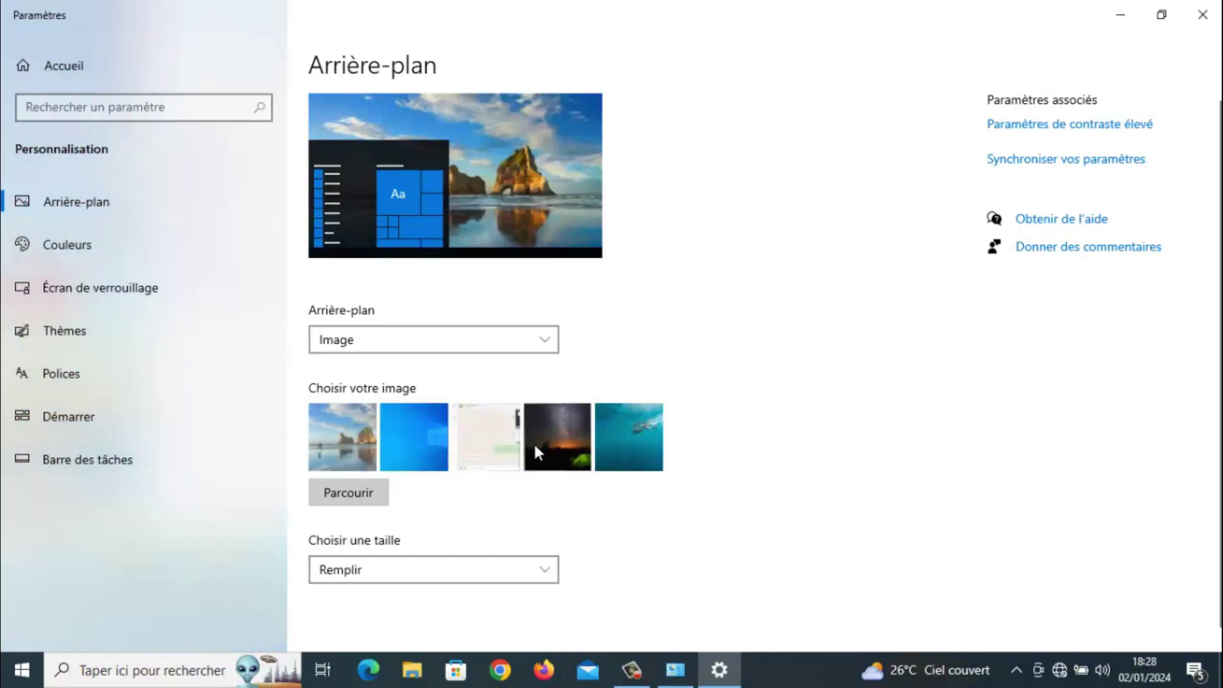
left_click(533, 441)
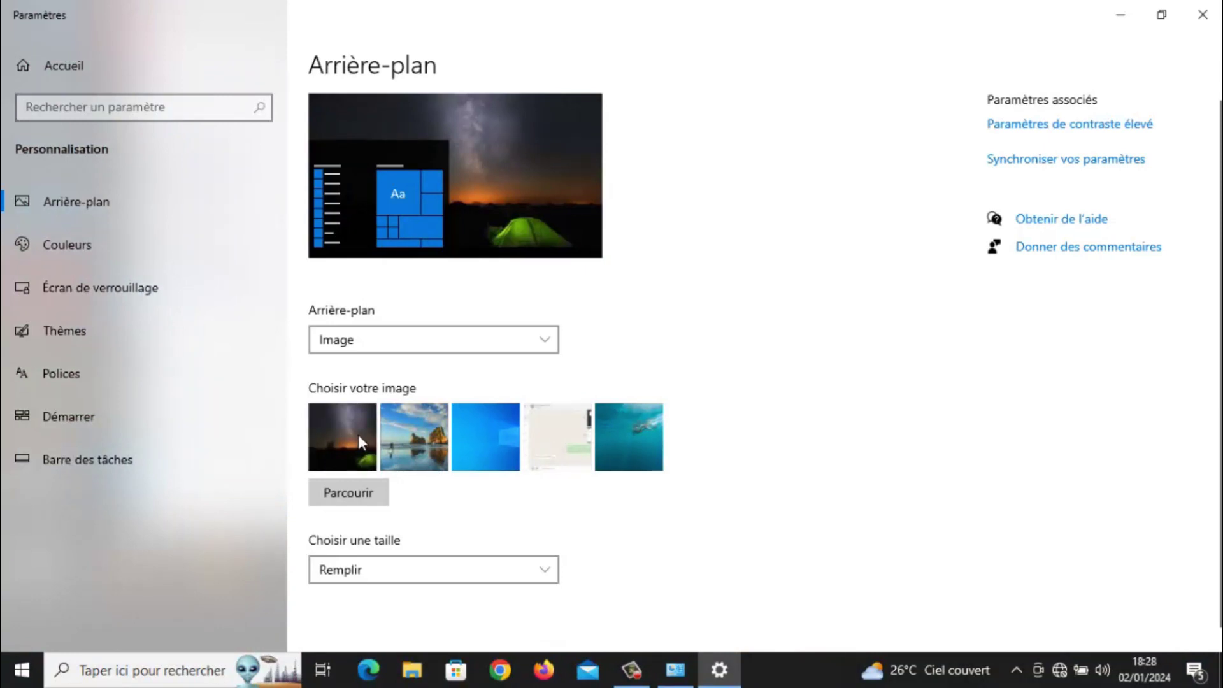
left_click(1108, 19)
left_click(1032, 22)
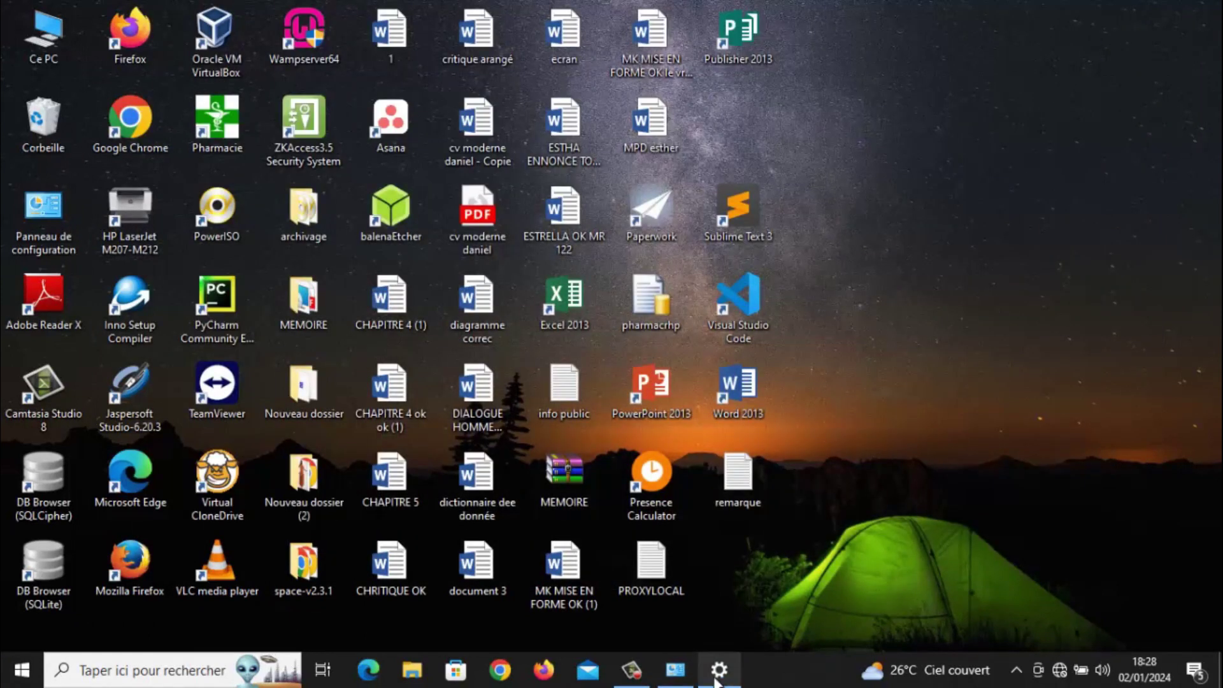
Return to the personalization settings and set the Windows accent colour to the dark blue beside the default blue.
left_click(693, 680)
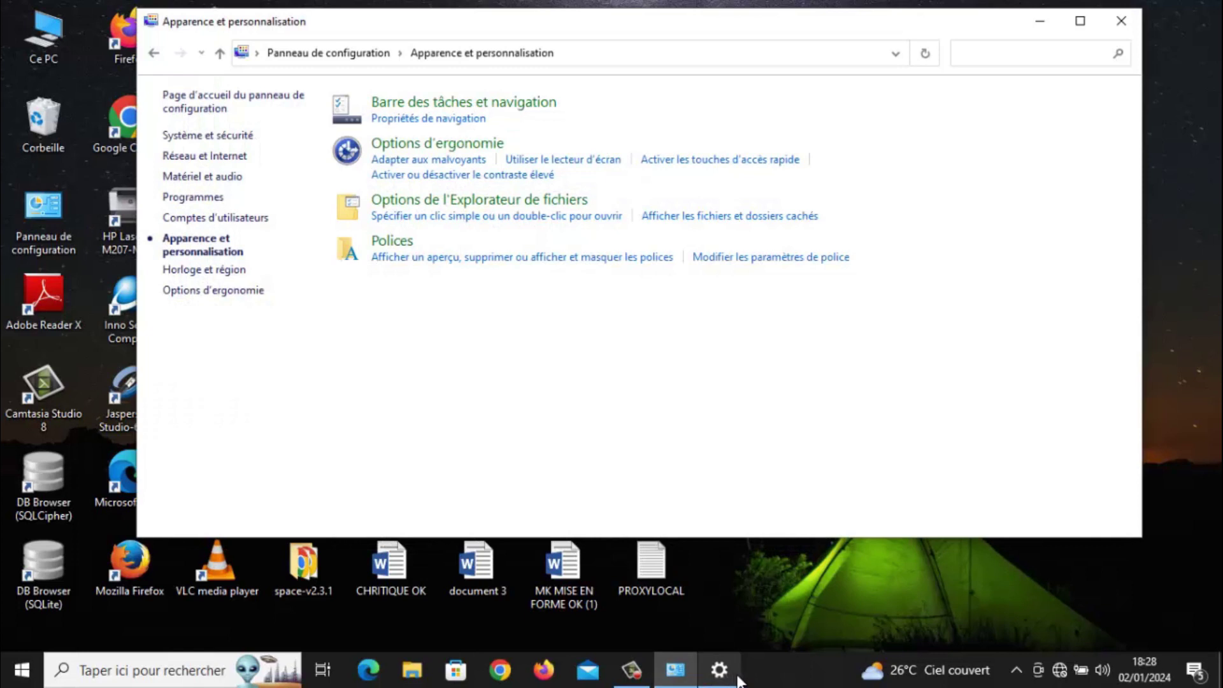
left_click(723, 672)
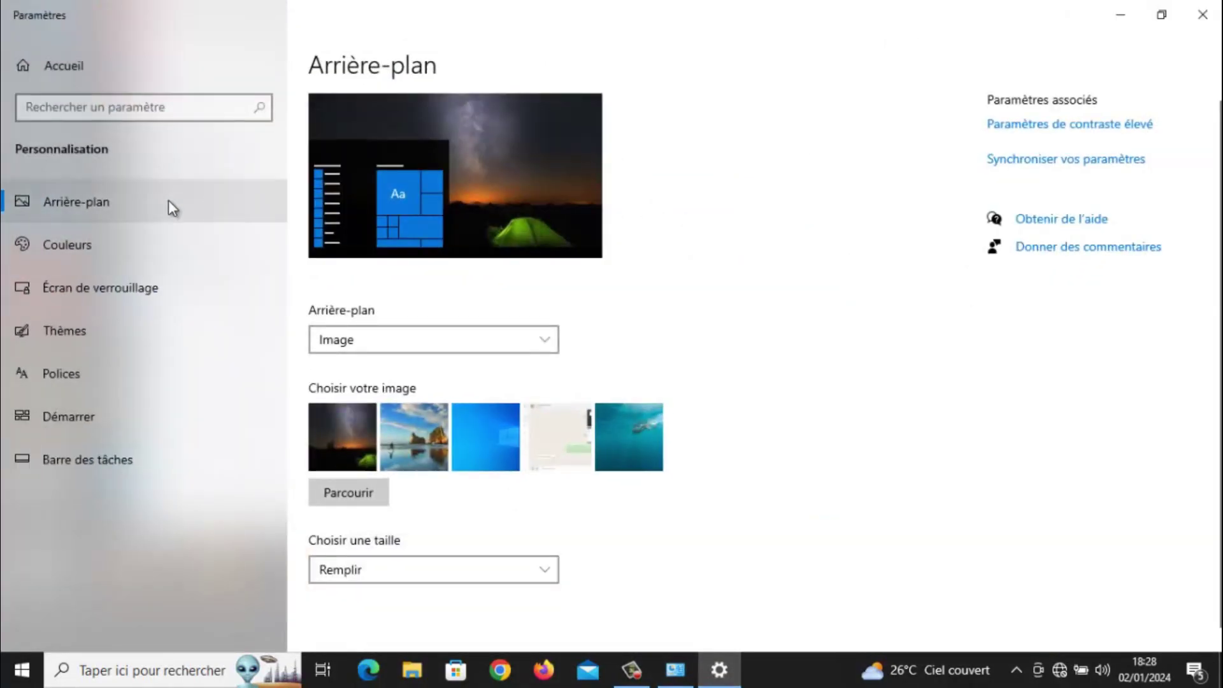
left_click(111, 231)
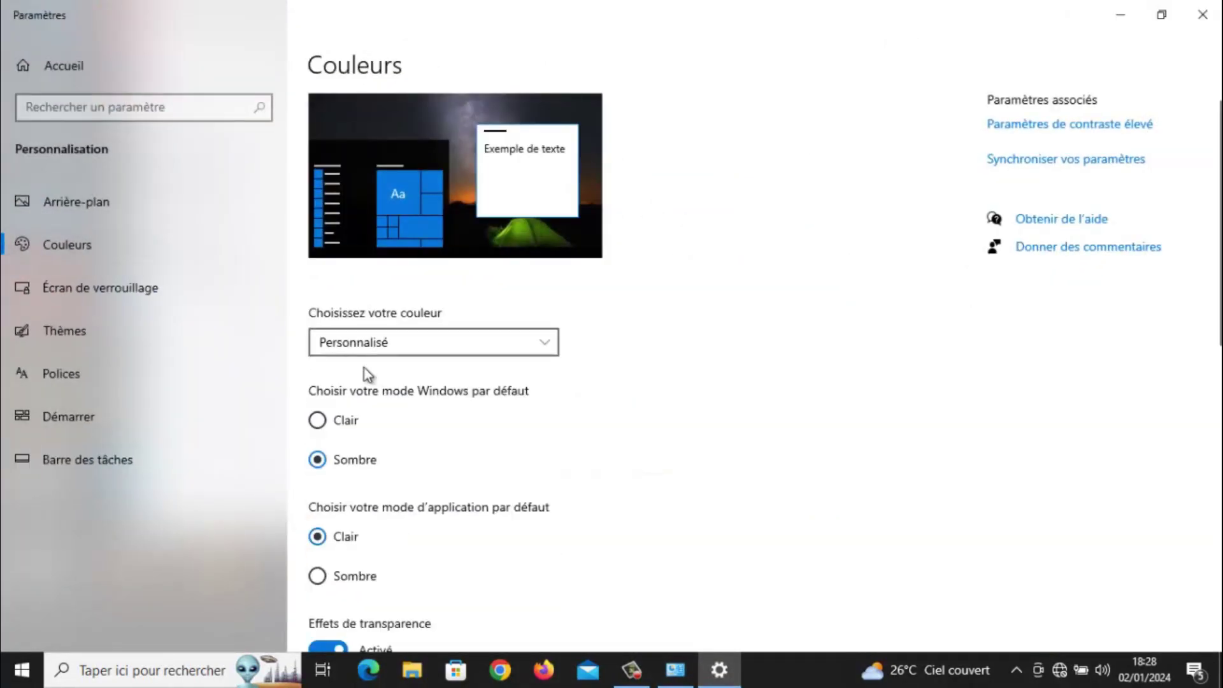
scroll(404, 527, "down", 7)
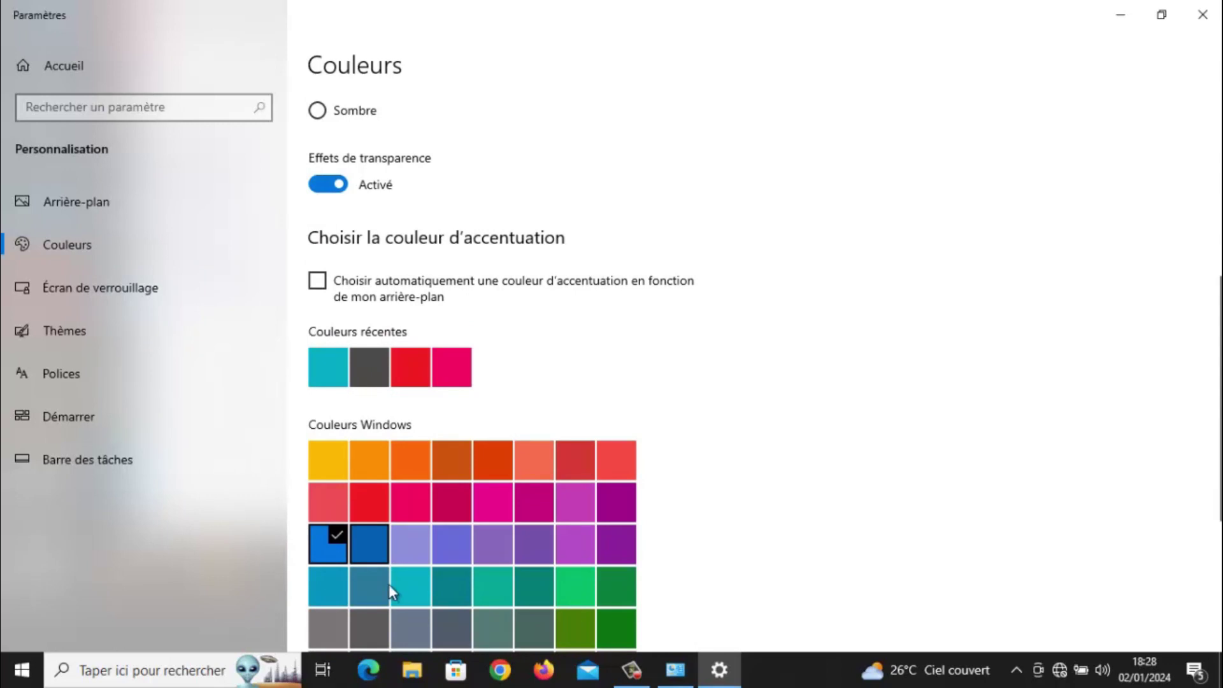
left_click(370, 554)
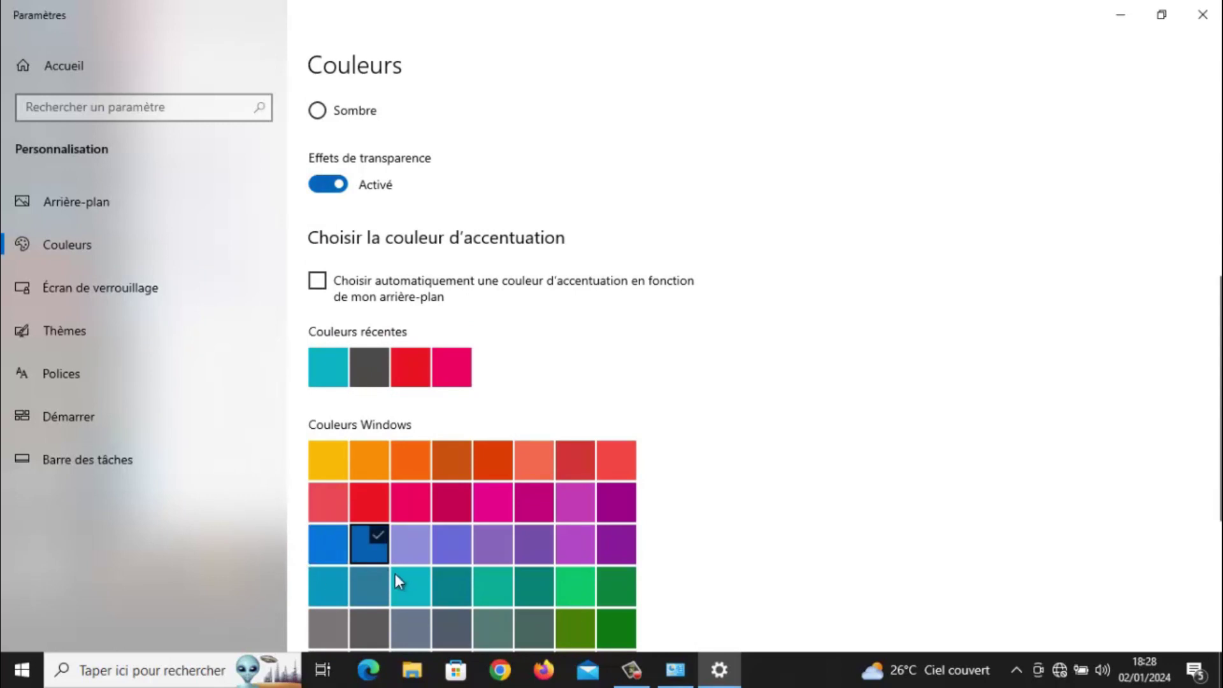
Set the Windows accent colour to the default blue and show the lock screen's background choices.
left_click(320, 541)
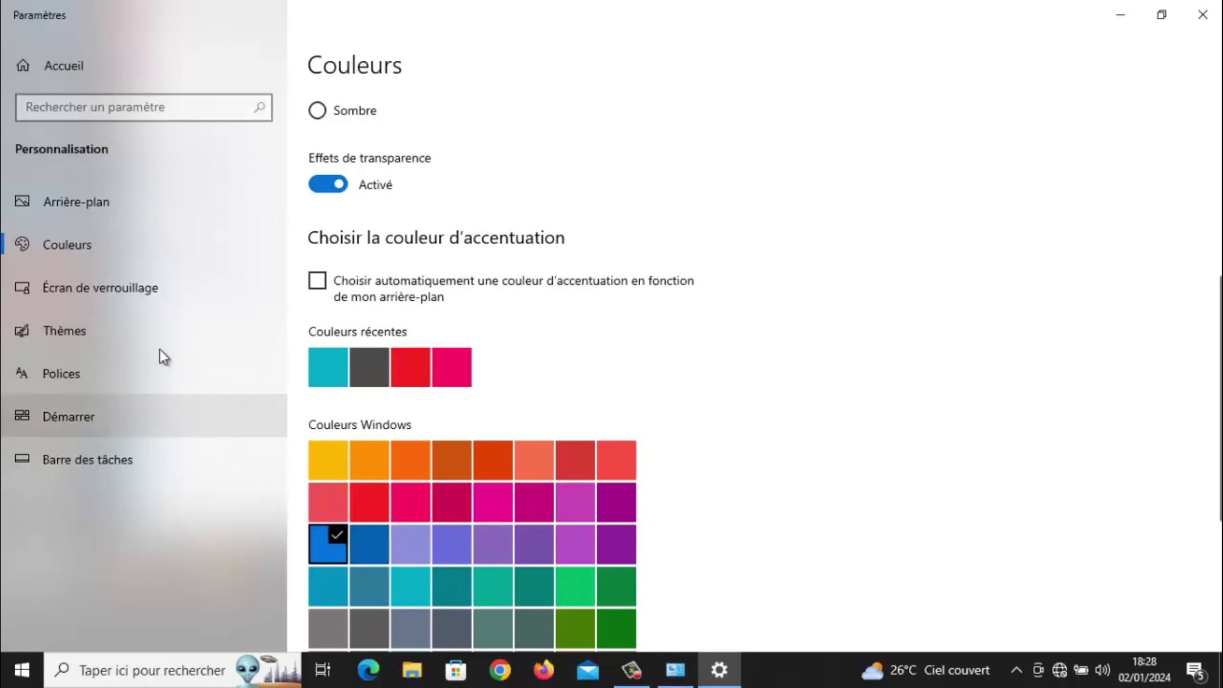
left_click(170, 299)
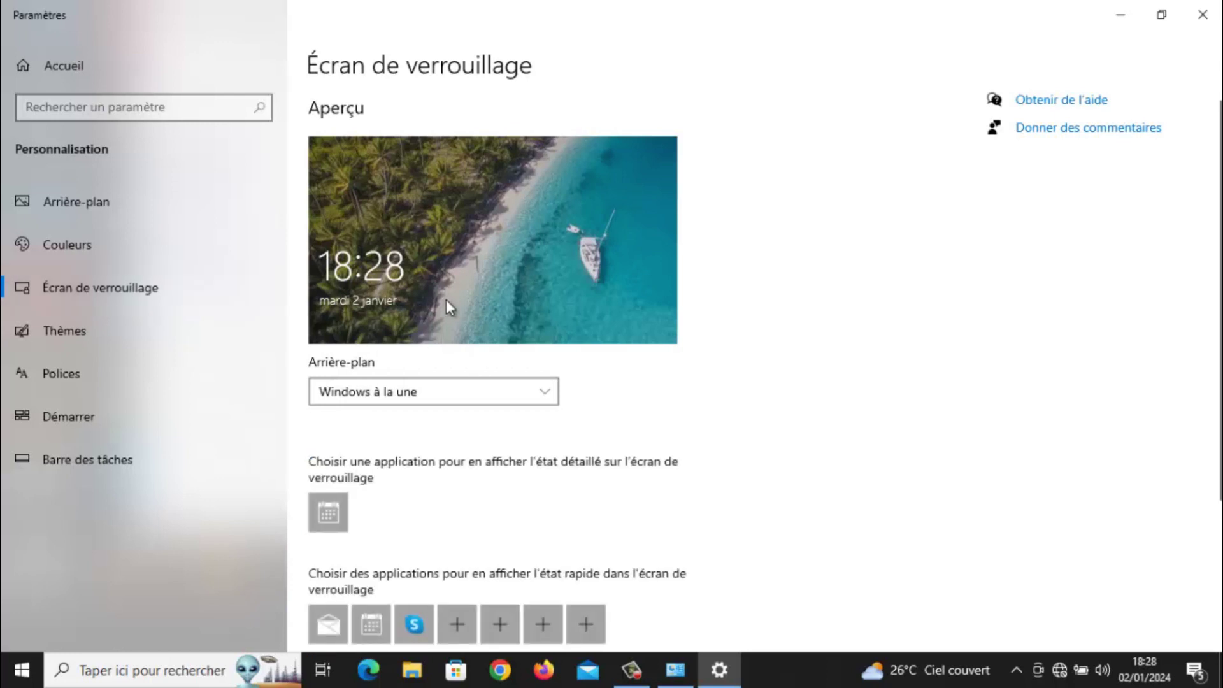
left_click(470, 392)
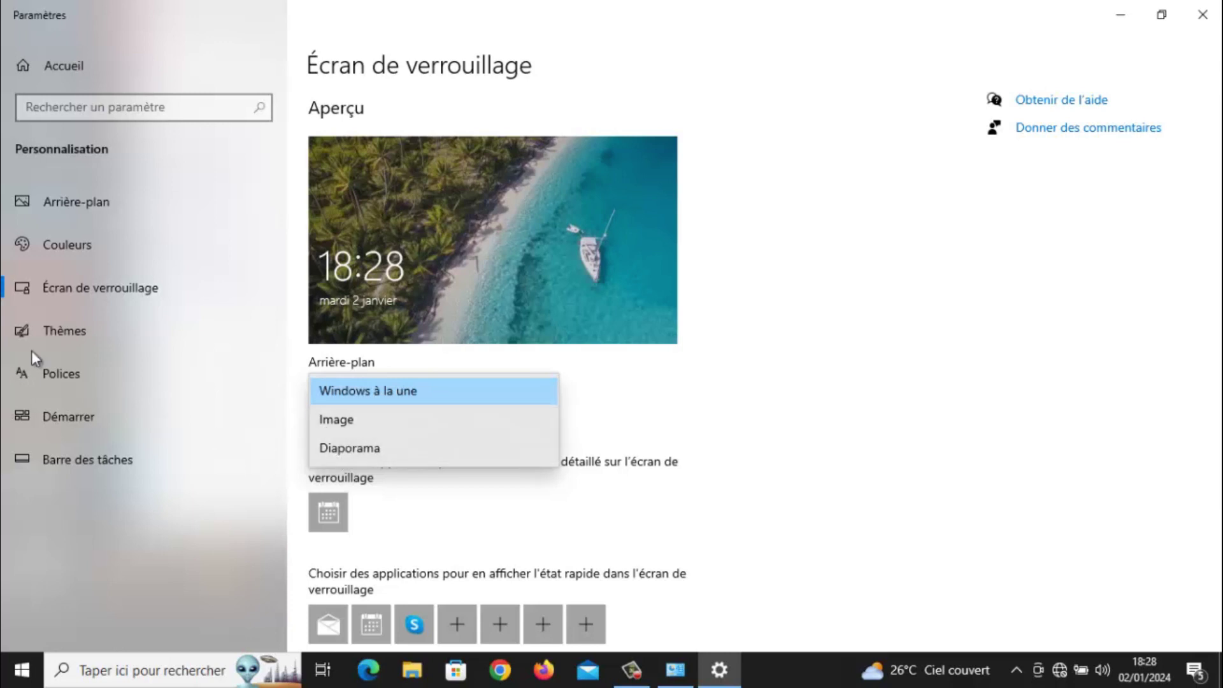
Review the Thèmes, Polices and Démarrer personalization pages, including the themes available under Modifier le thème.
left_click(79, 330)
left_click(78, 329)
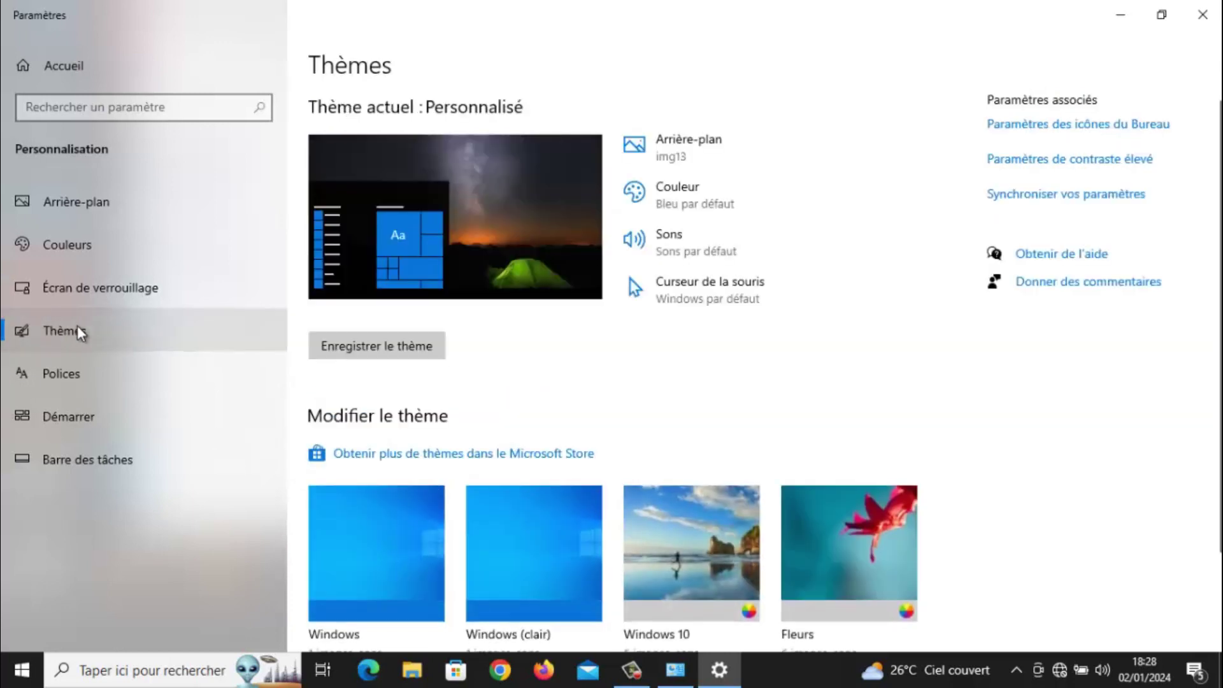
scroll(590, 560, "down", 2)
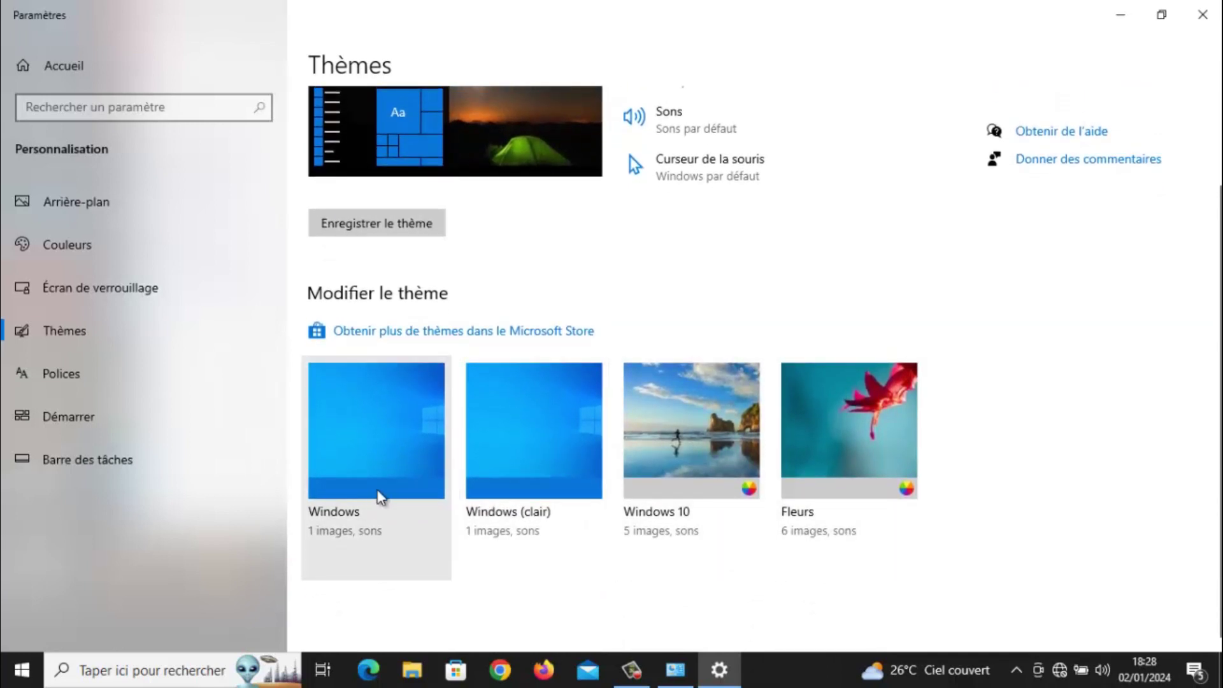
left_click(91, 382)
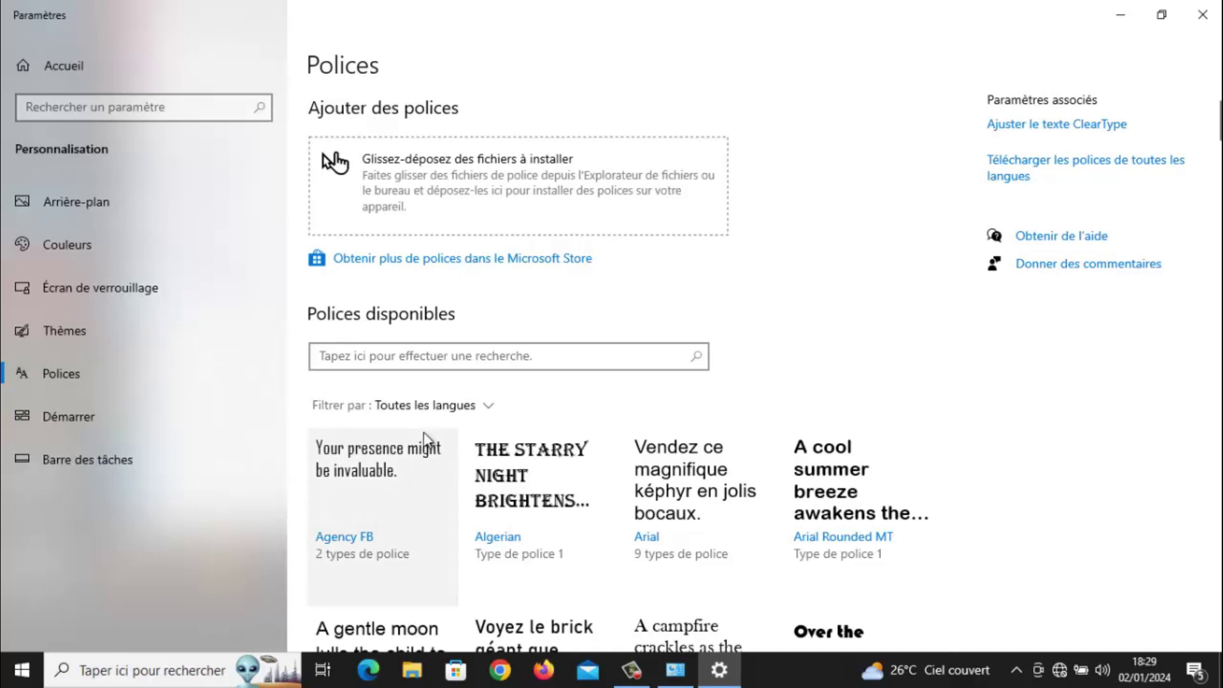
left_click(129, 428)
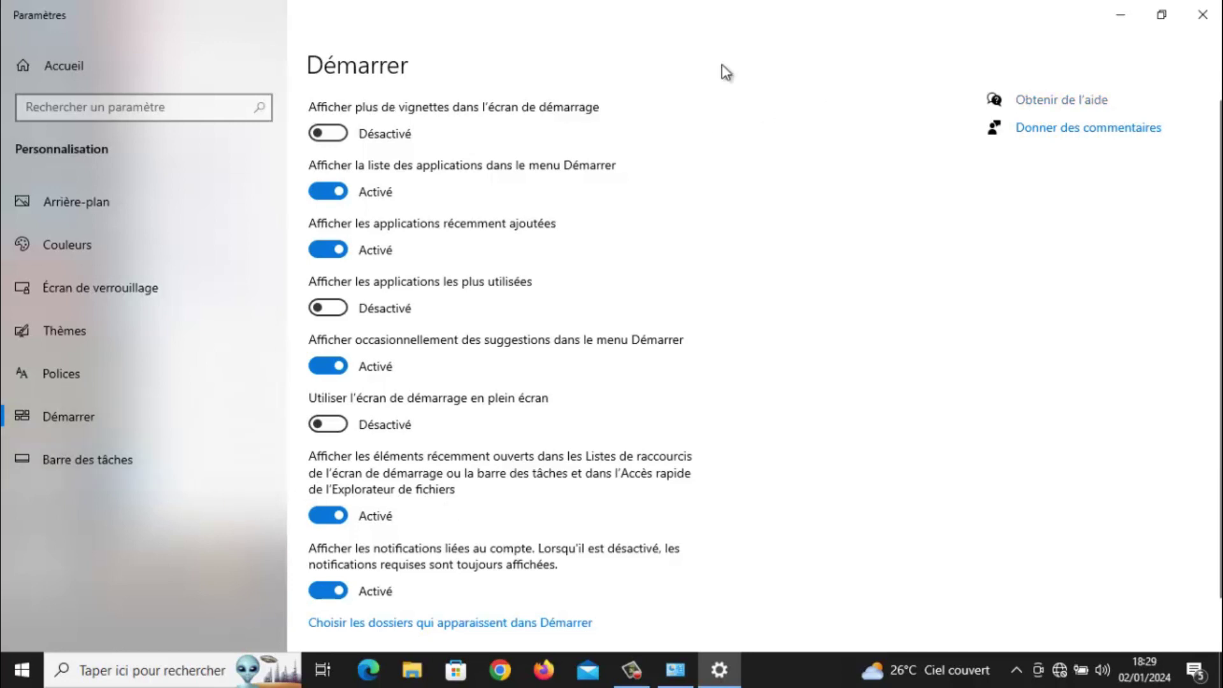
View the account information under Comptes from the Settings home and close Settings.
left_click(111, 62)
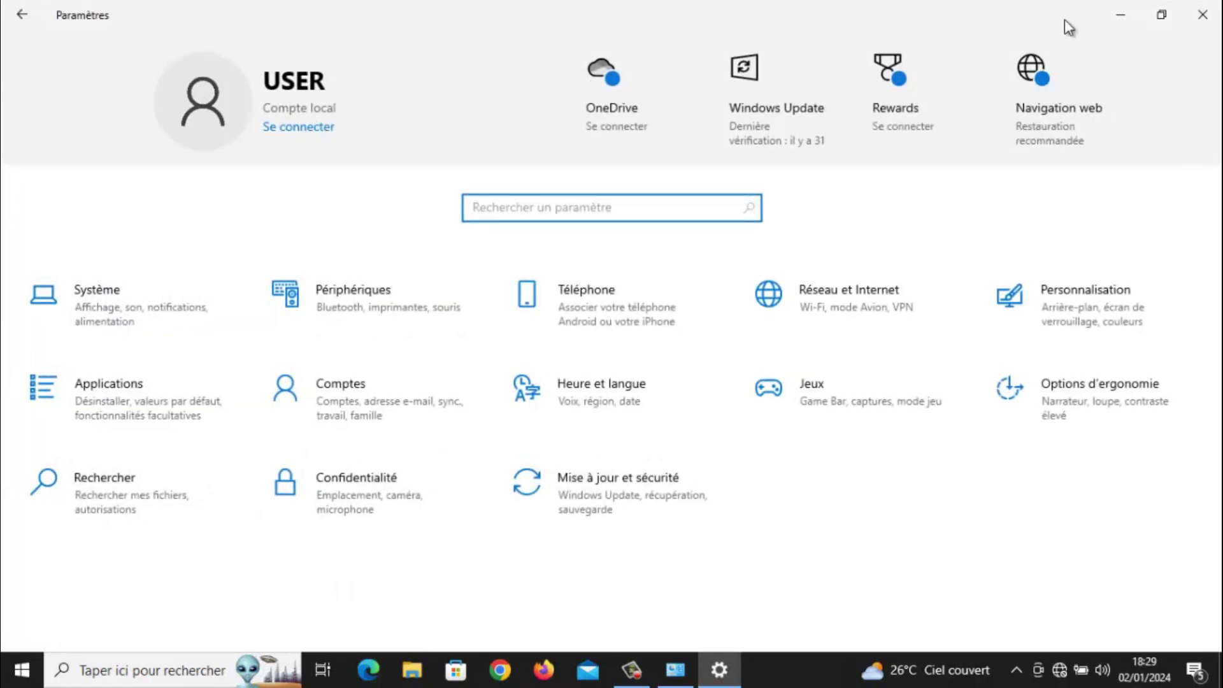
left_click(1218, 19)
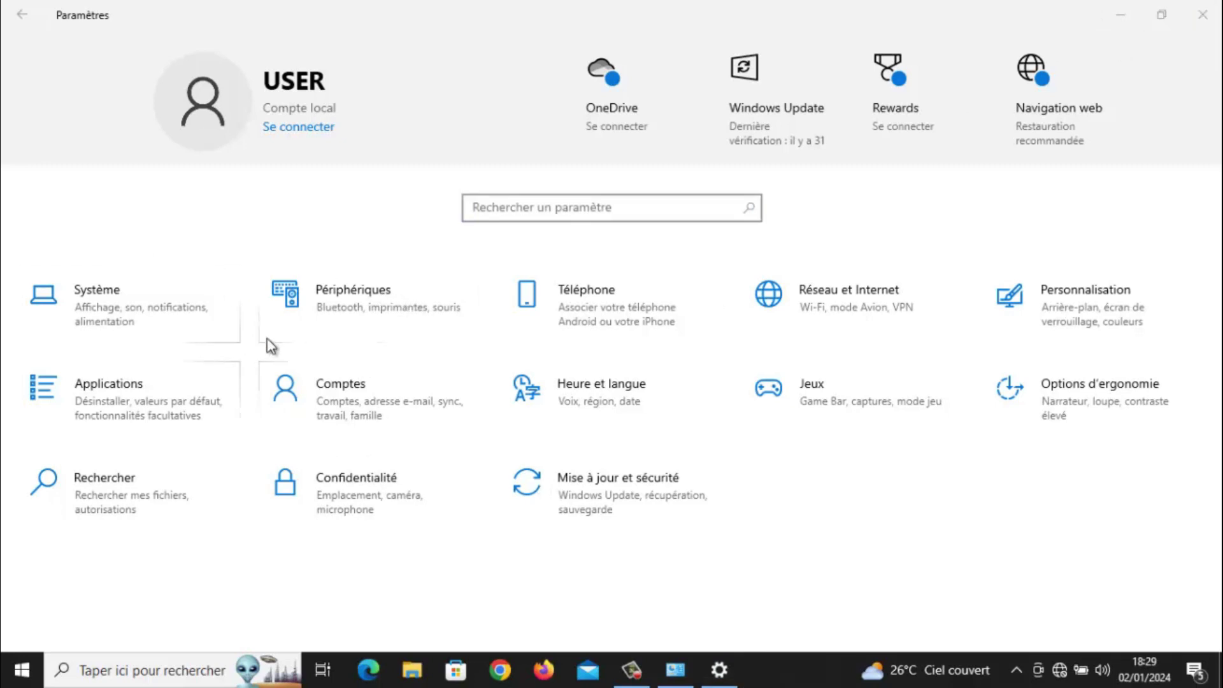
left_click(390, 413)
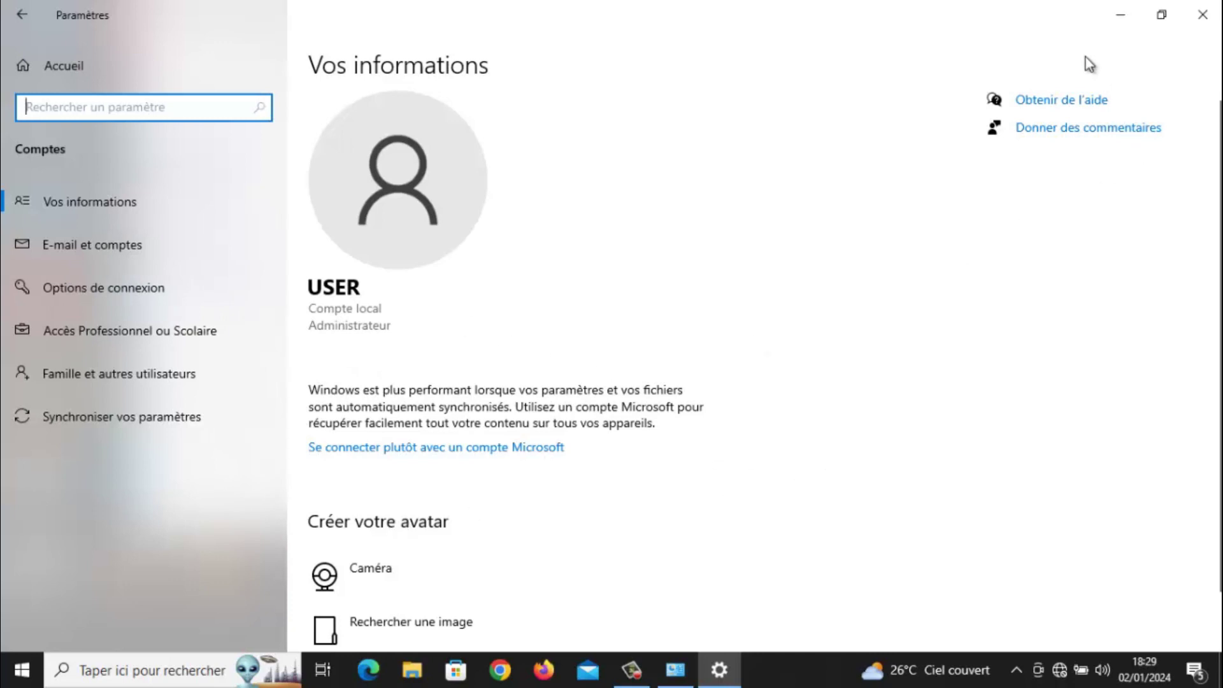
left_click(1210, 14)
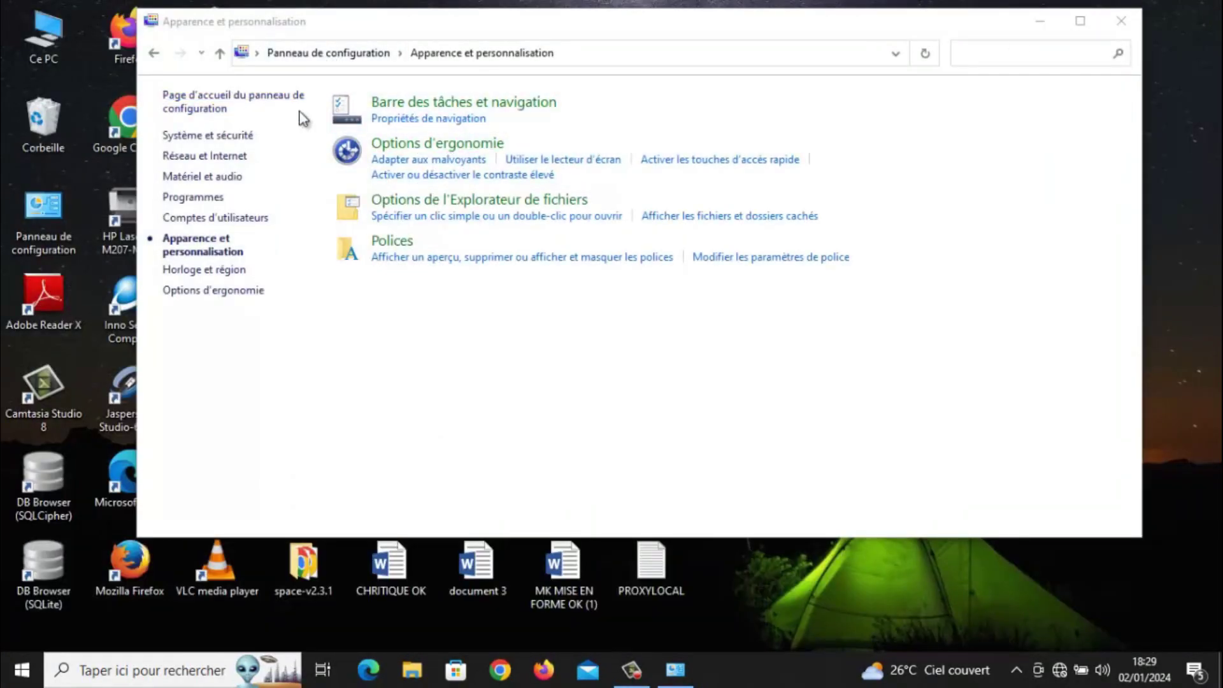
Return to the Panneau de configuration home and view the account modification options under Comptes d'utilisateurs.
left_click(156, 54)
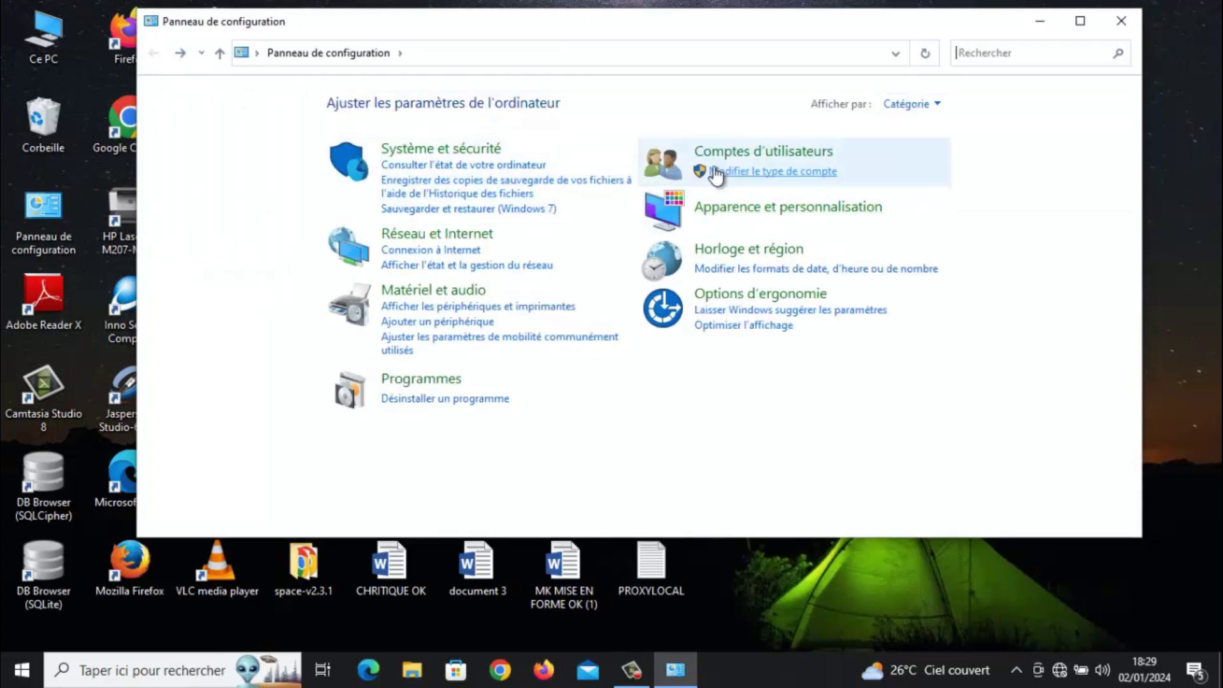
left_click(743, 155)
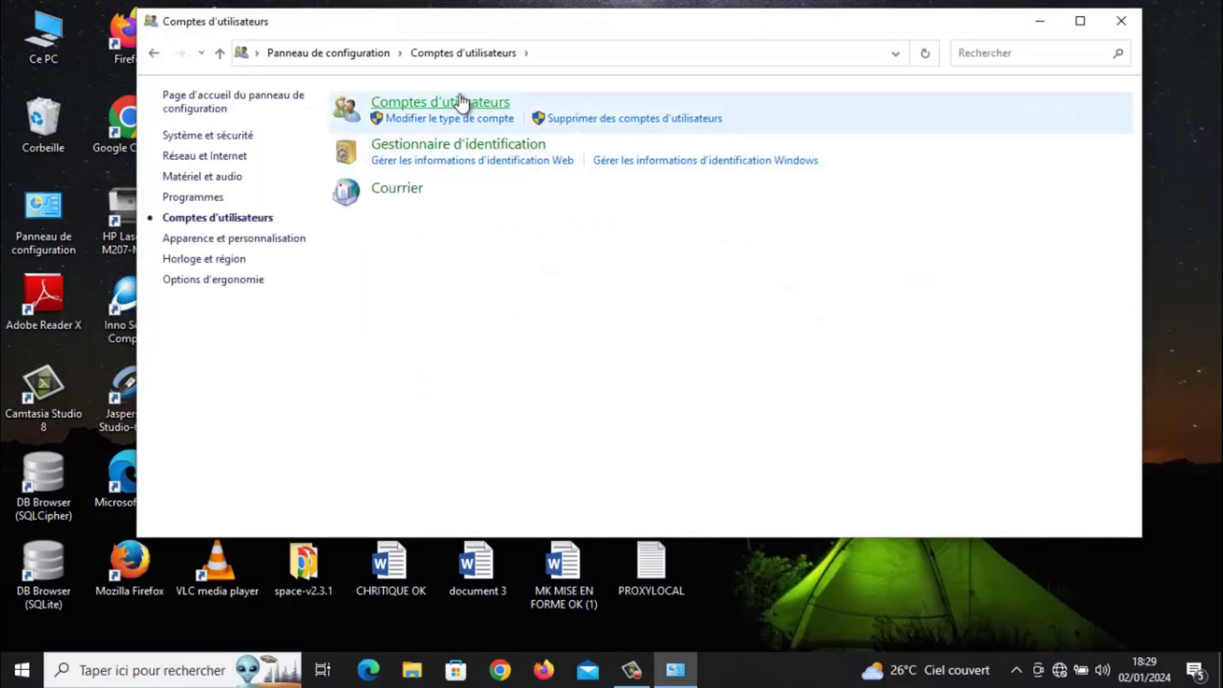
left_click(461, 101)
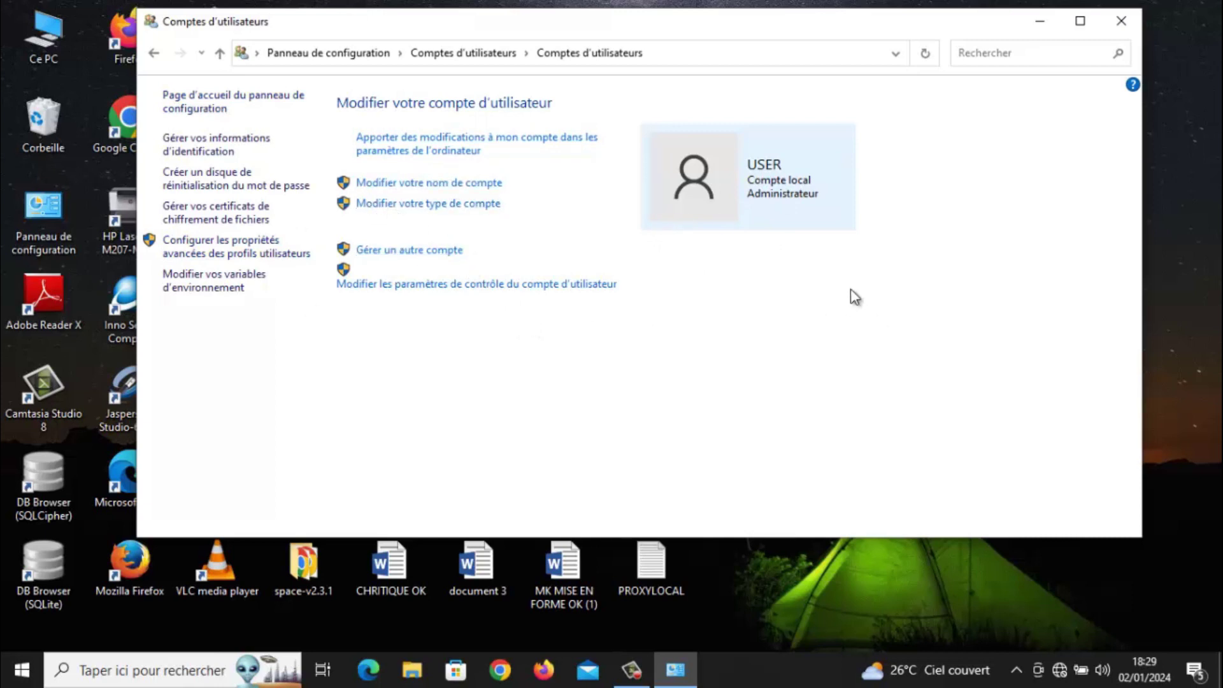
left_click(148, 55)
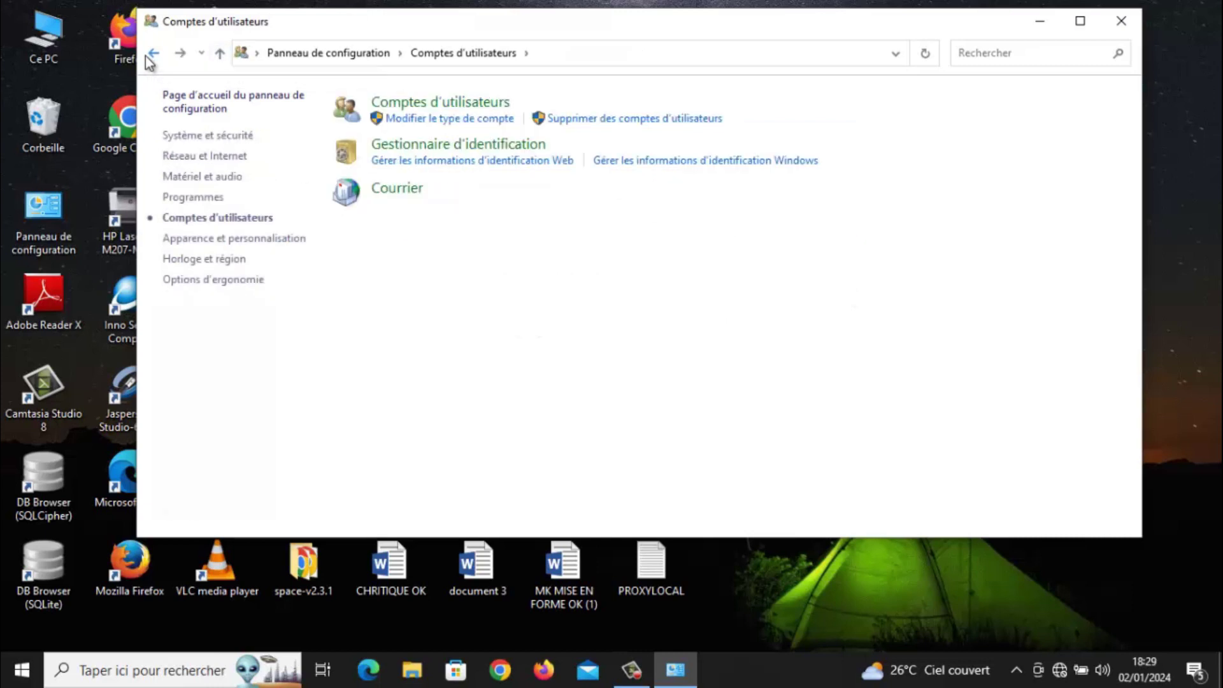
left_click(153, 53)
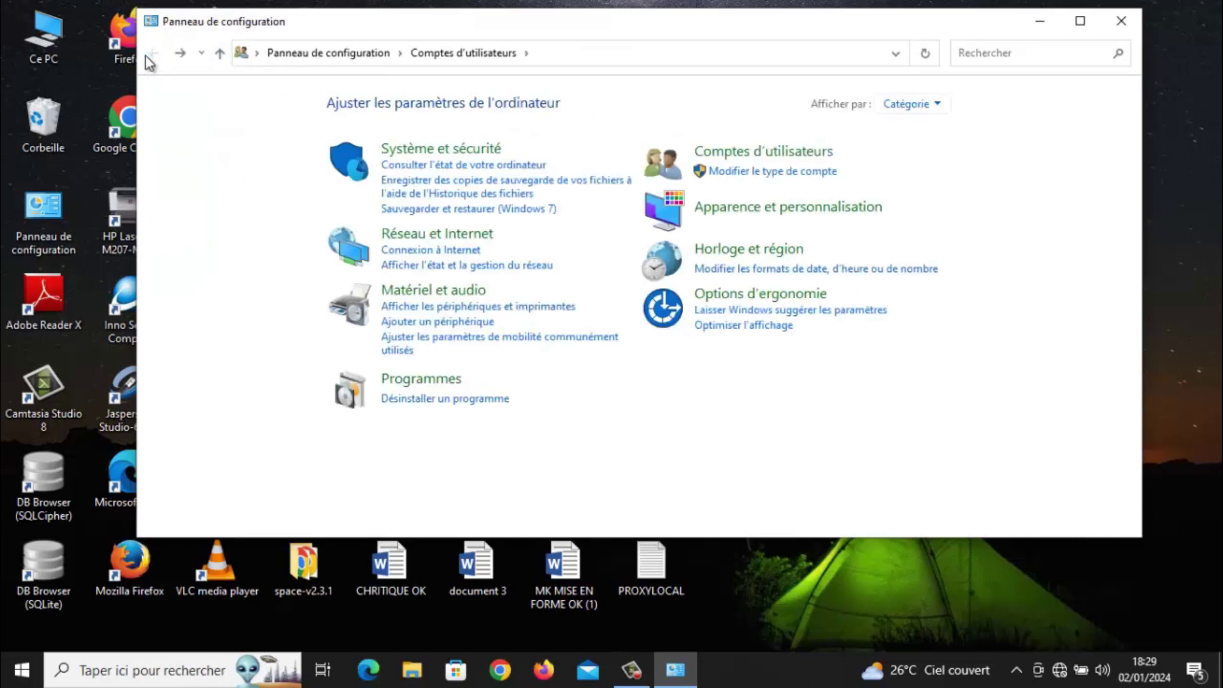
left_click(182, 53)
left_click(184, 52)
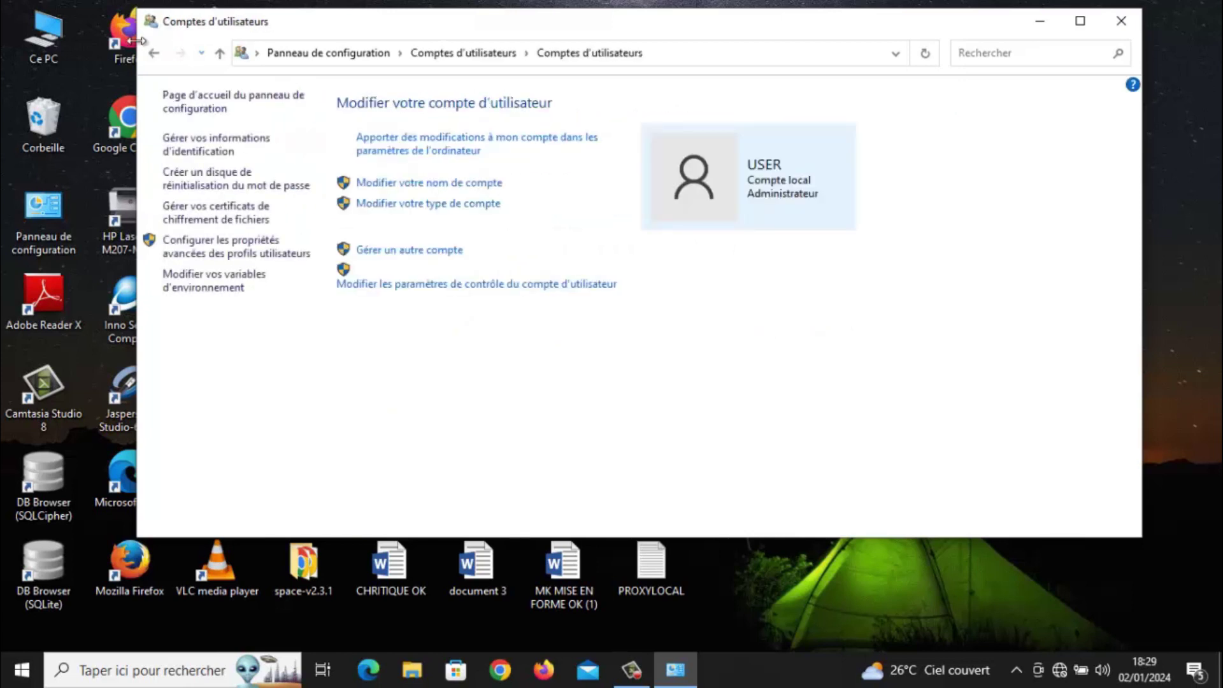
View the Courrier mail profiles dialog, close it and return to the Panneau de configuration home.
left_click(154, 55)
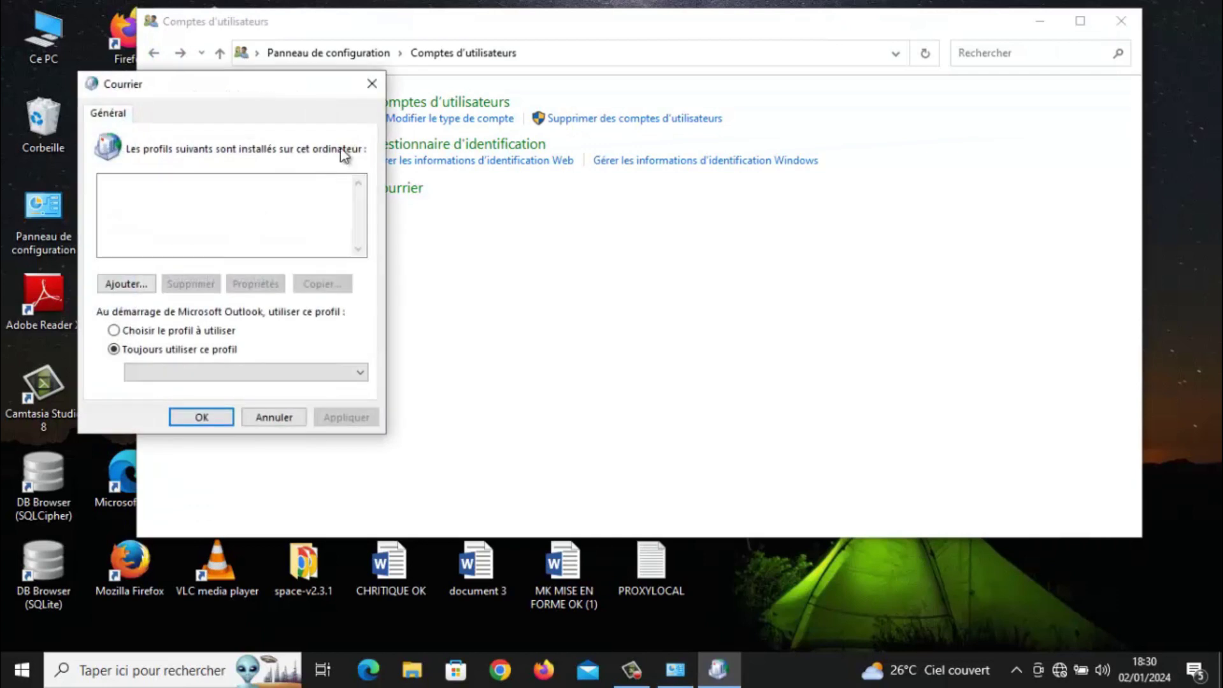
left_click(371, 84)
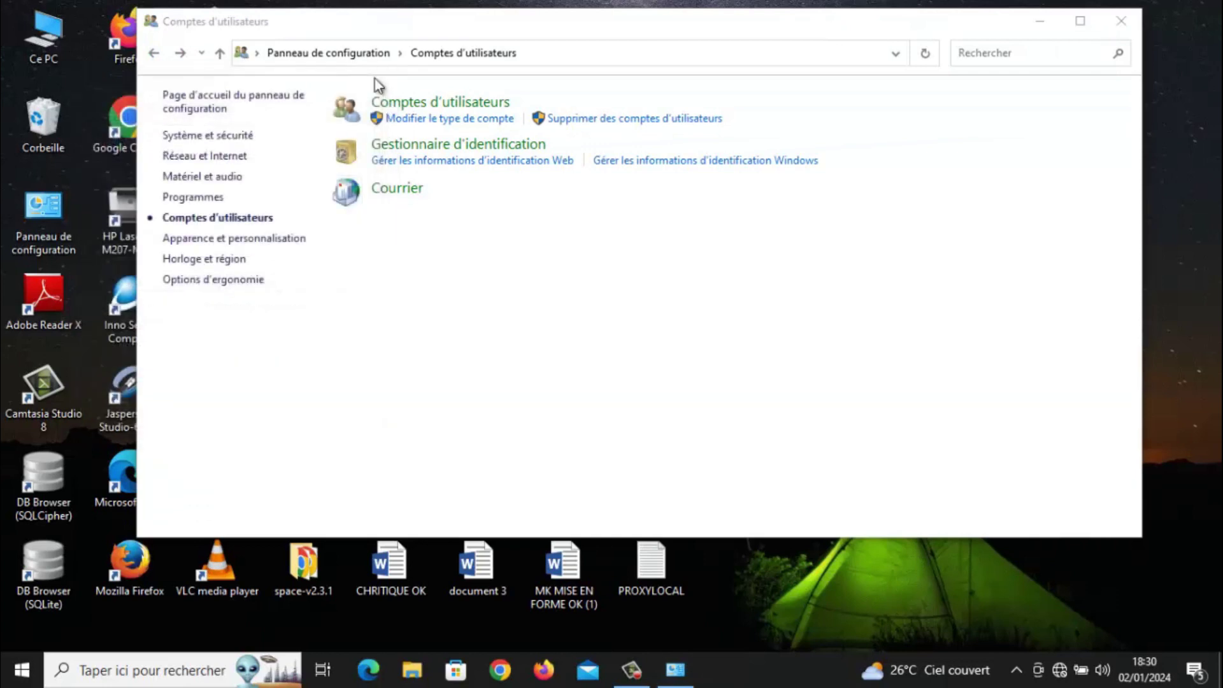
left_click(151, 54)
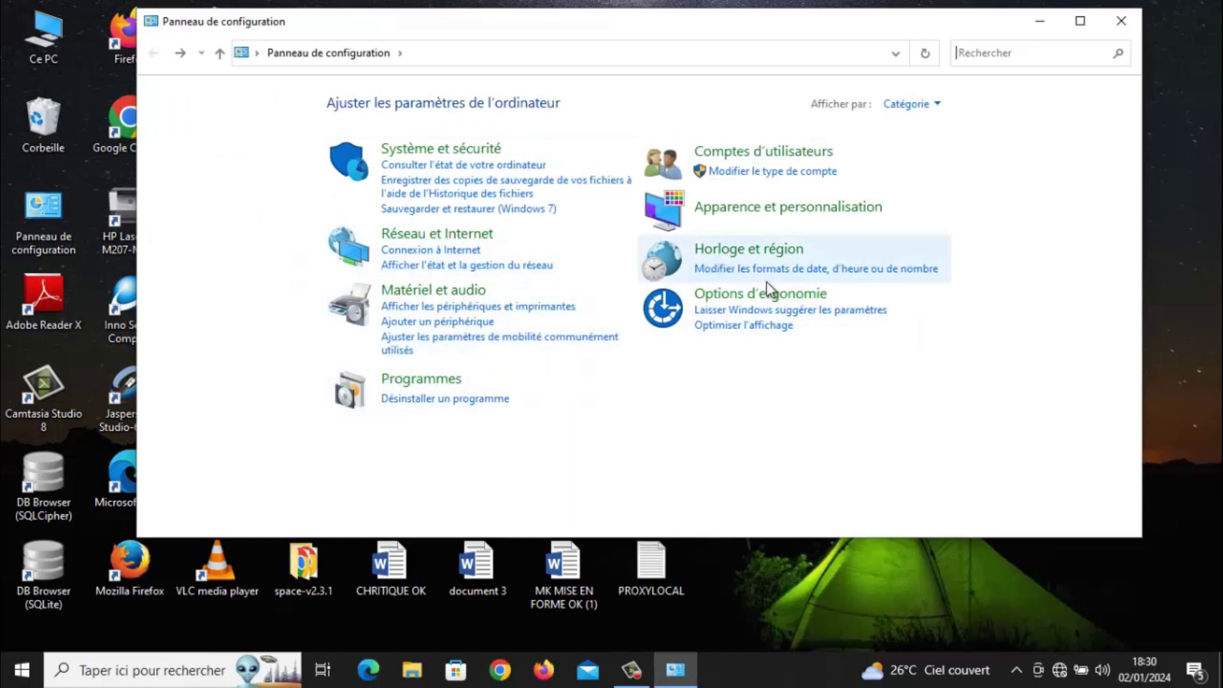
View the date and time adjustment dialog under Horloge et région, close it unchanged and return to the Panneau de configuration home.
left_click(721, 252)
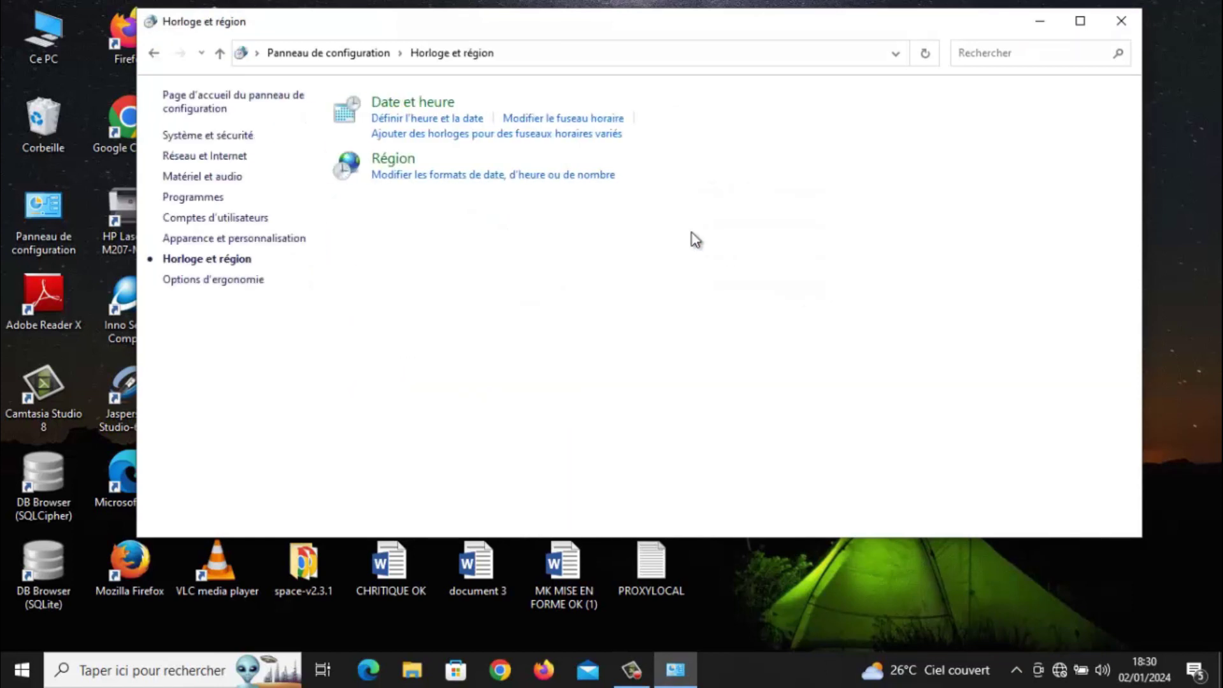
left_click(375, 105)
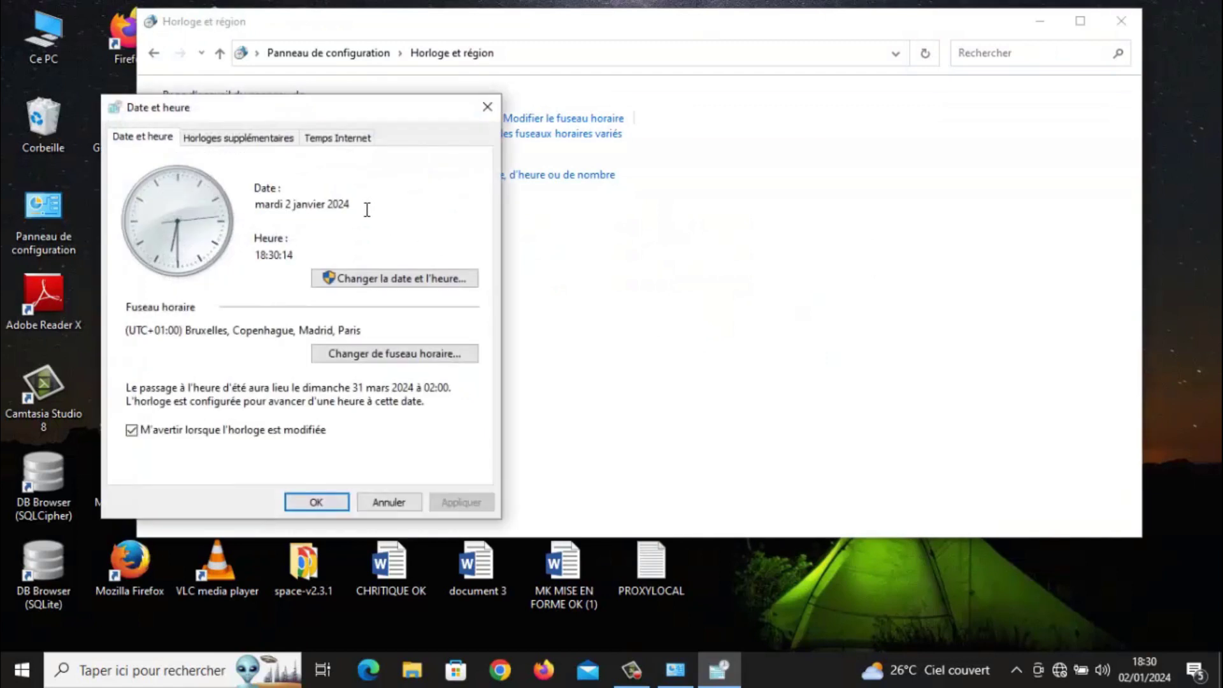
left_click(384, 280)
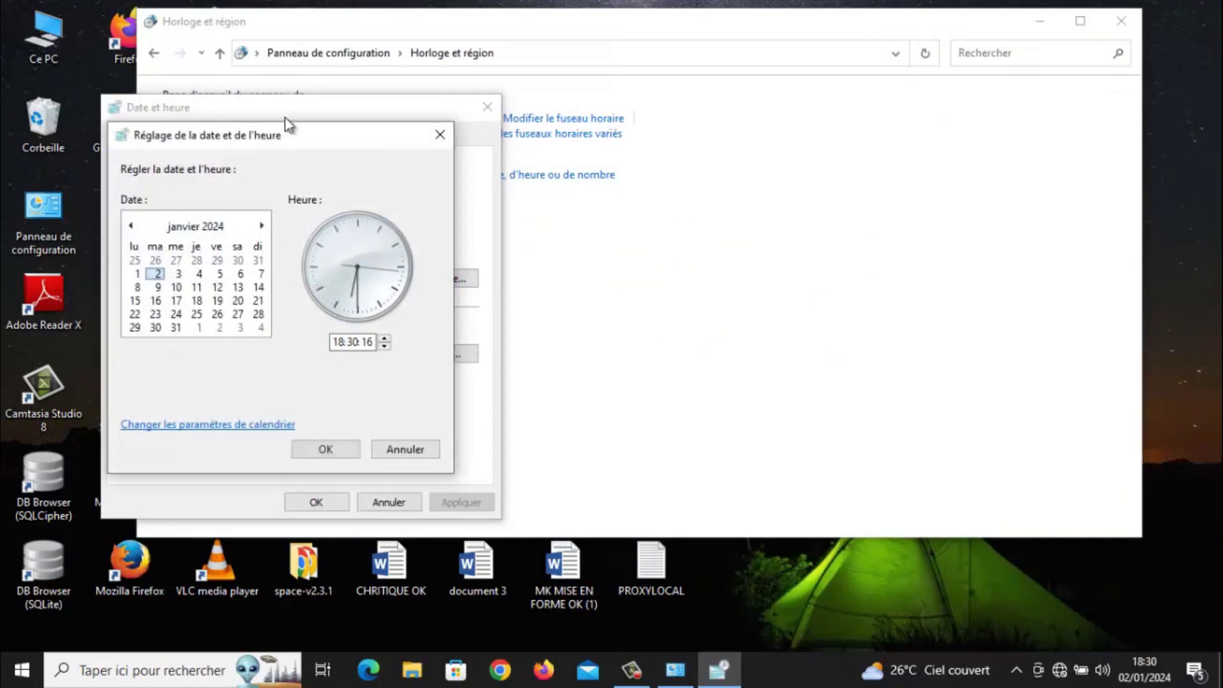
left_click(440, 135)
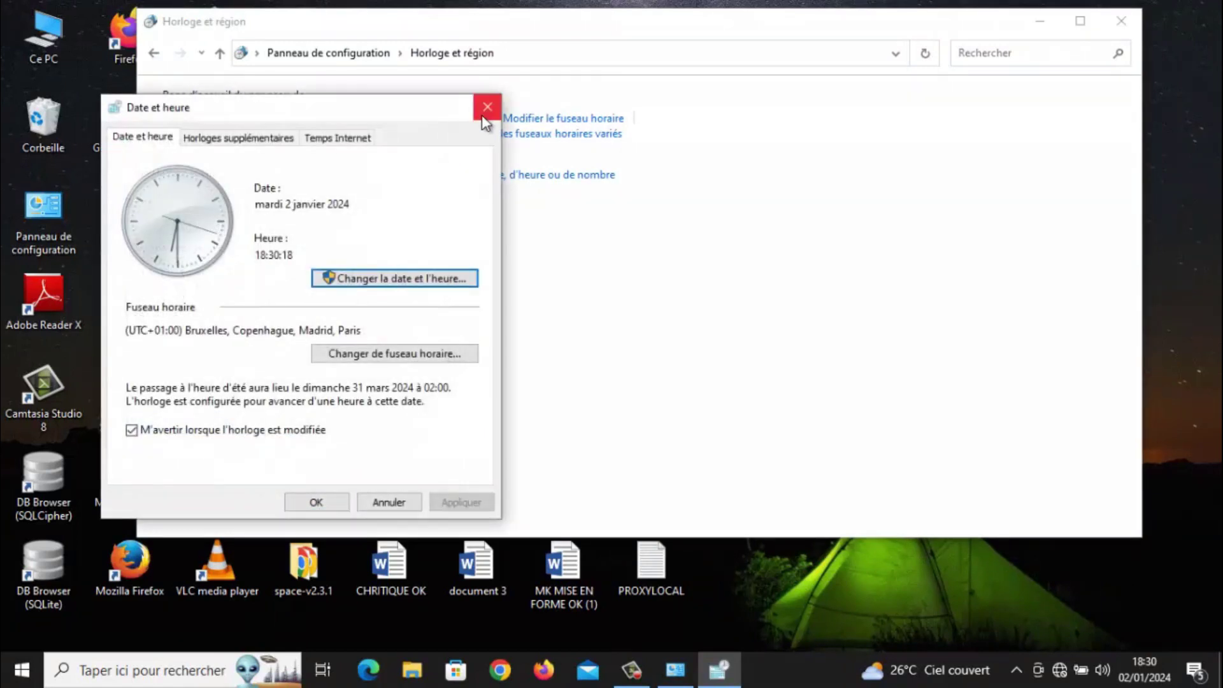
left_click(482, 117)
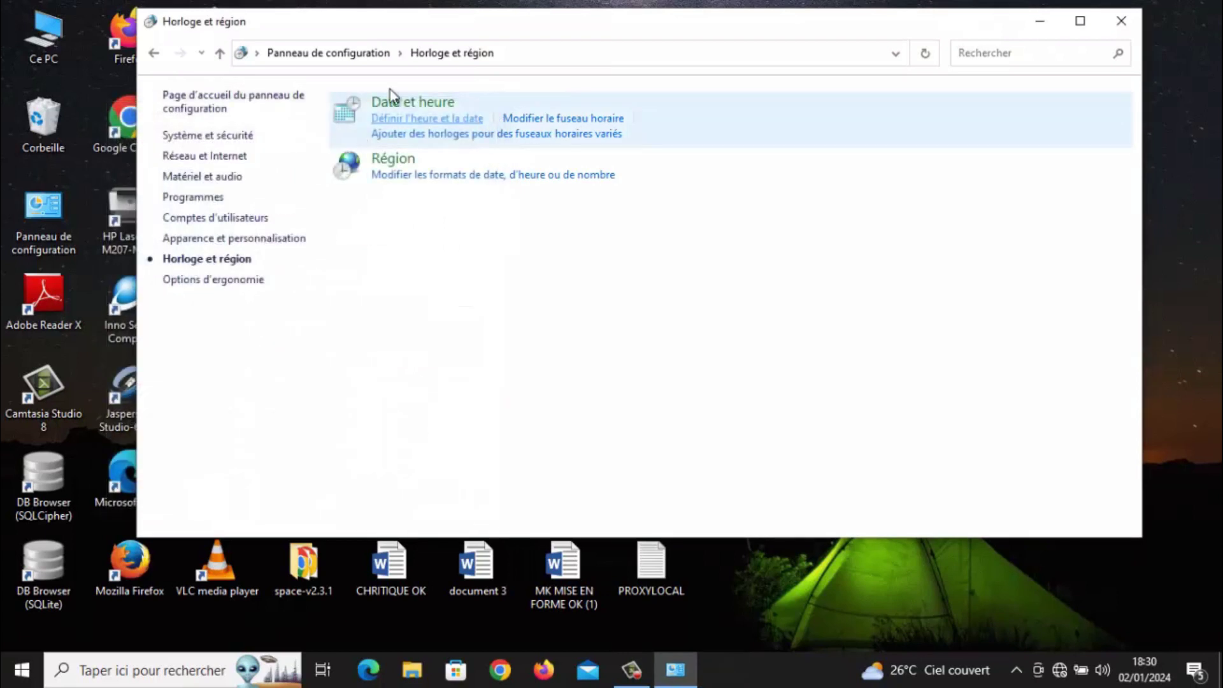
left_click(154, 56)
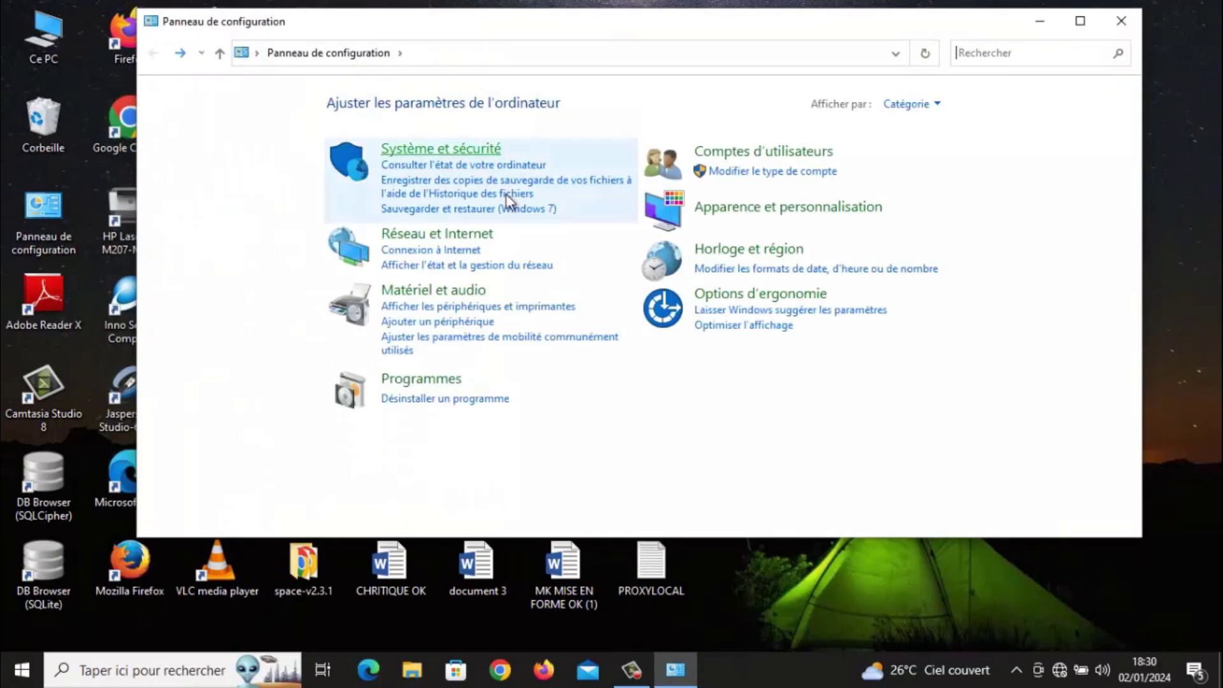
Examine the Options d'ergonomie and Système et sécurité categories, returning to the Panneau de configuration home after each.
left_click(711, 298)
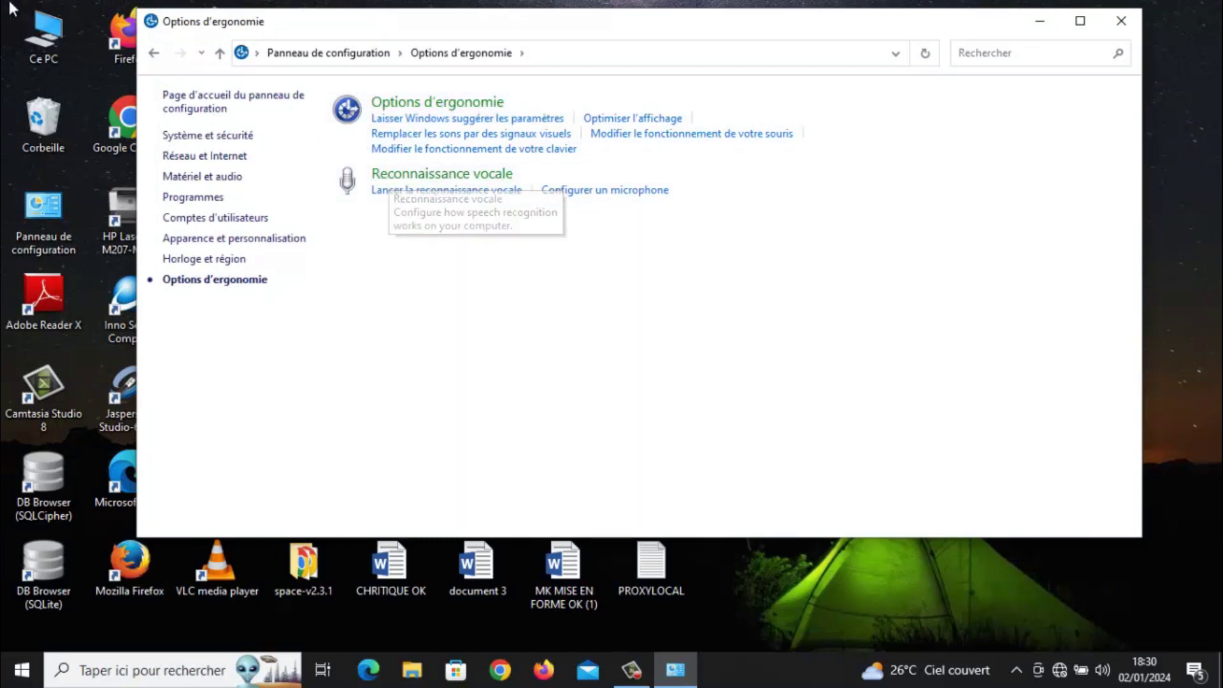
left_click(152, 56)
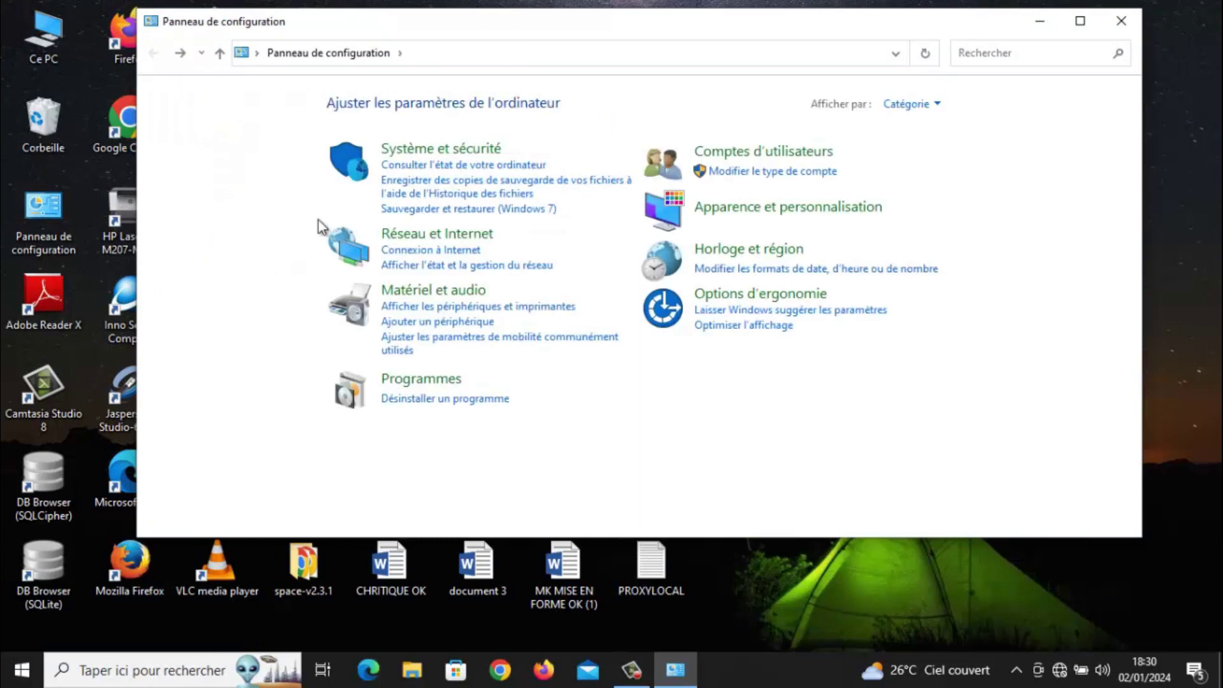
left_click(407, 151)
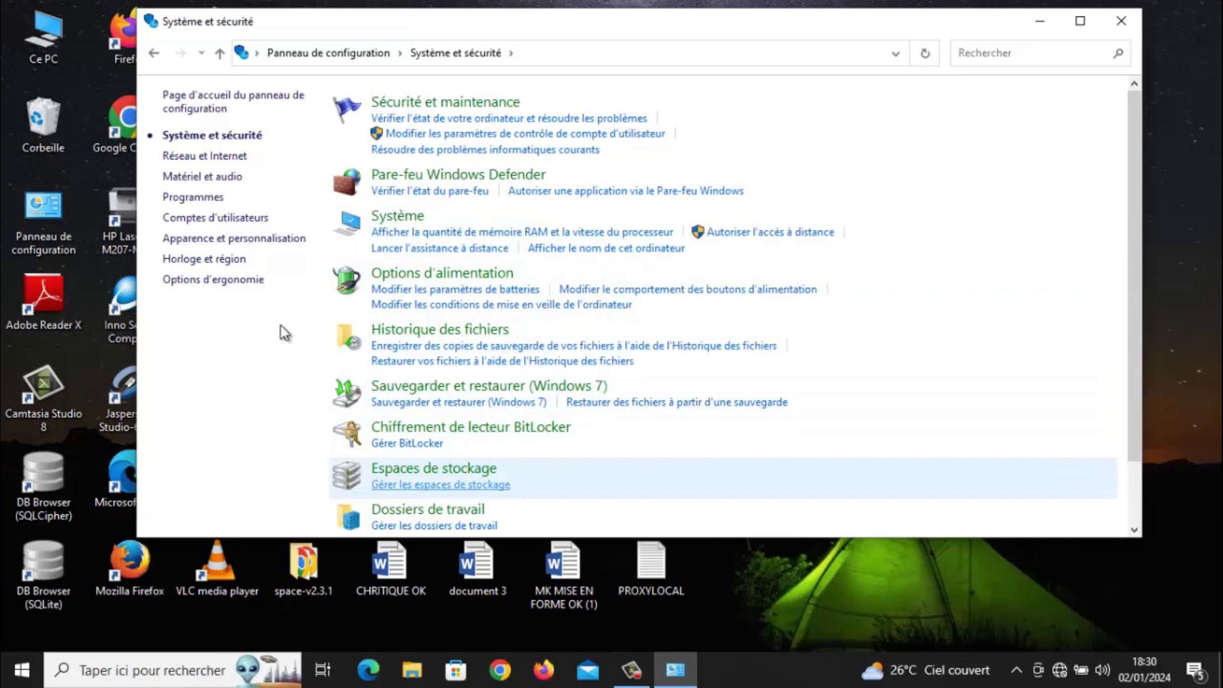
left_click(152, 54)
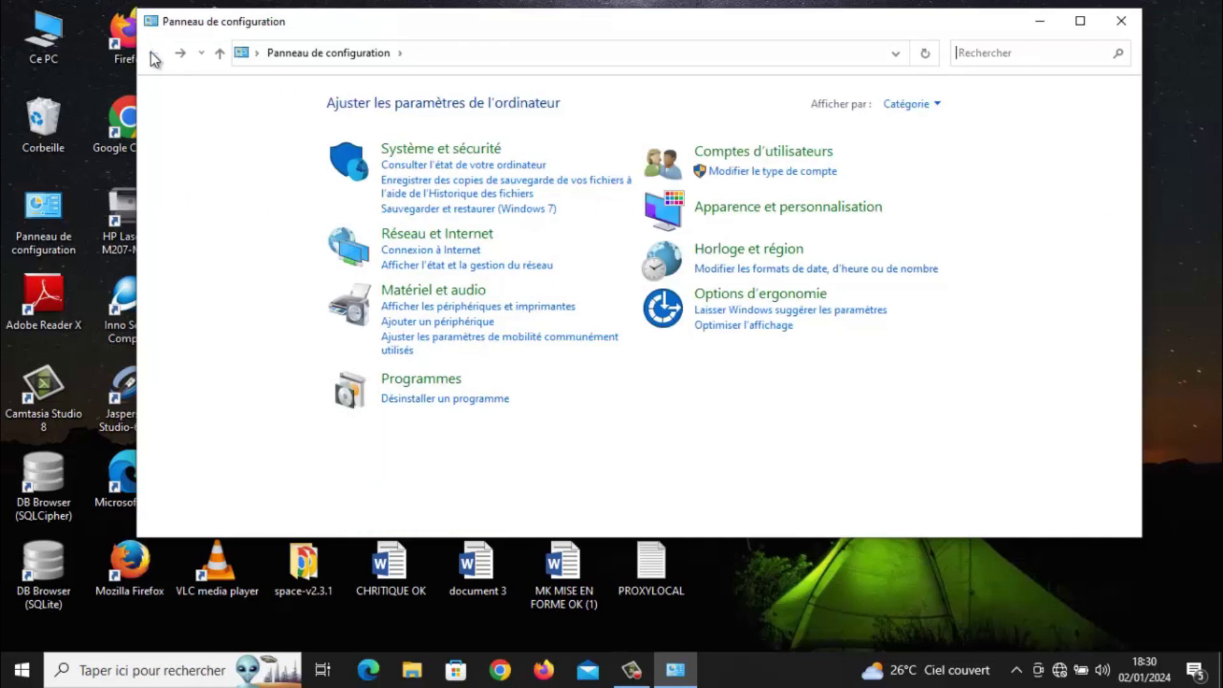
Examine the options in the Matériel et audio and Programmes categories.
left_click(421, 290)
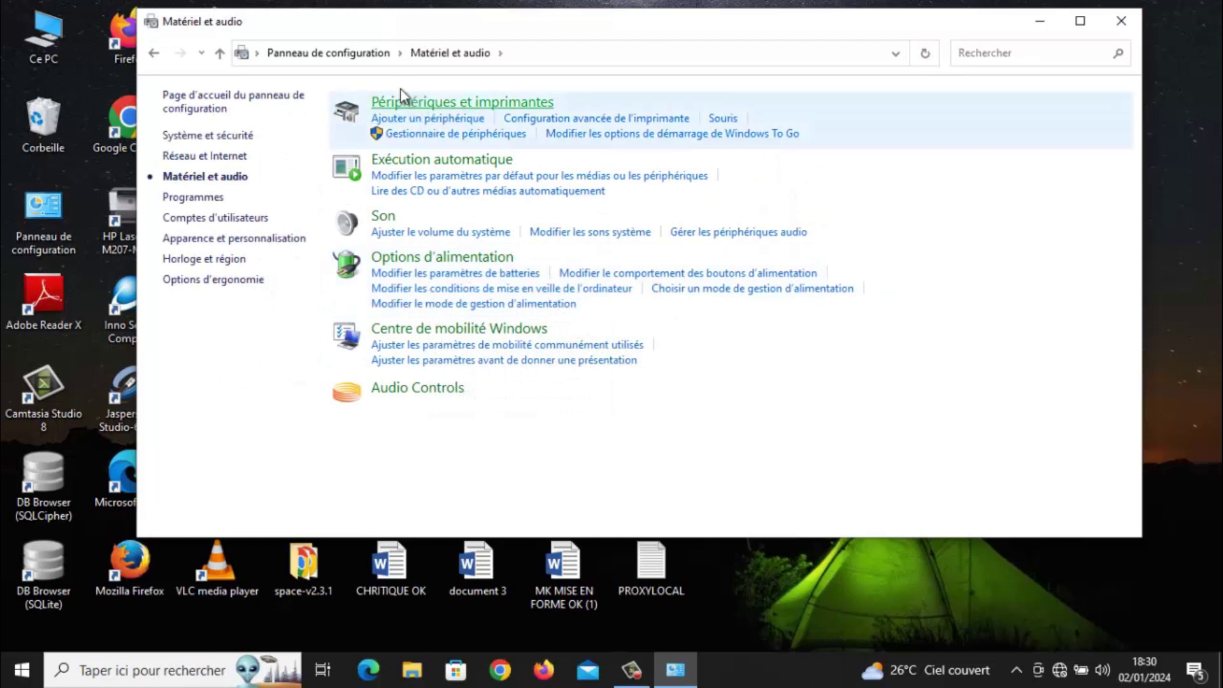
left_click(152, 54)
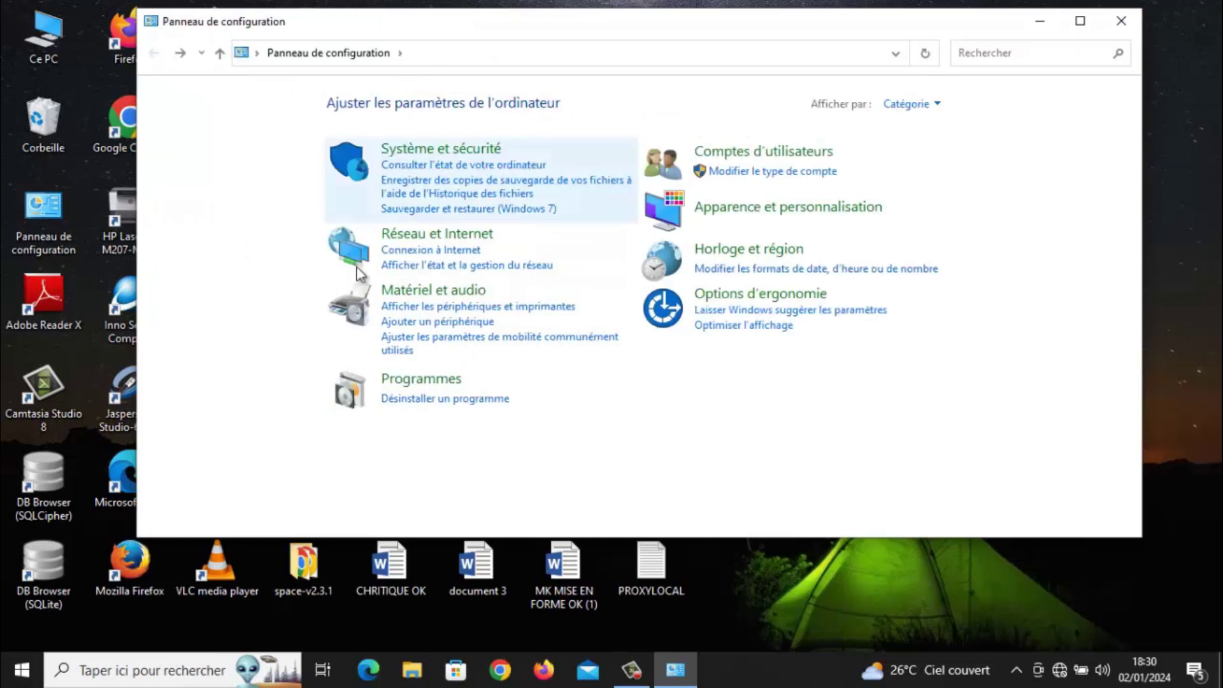
left_click(422, 387)
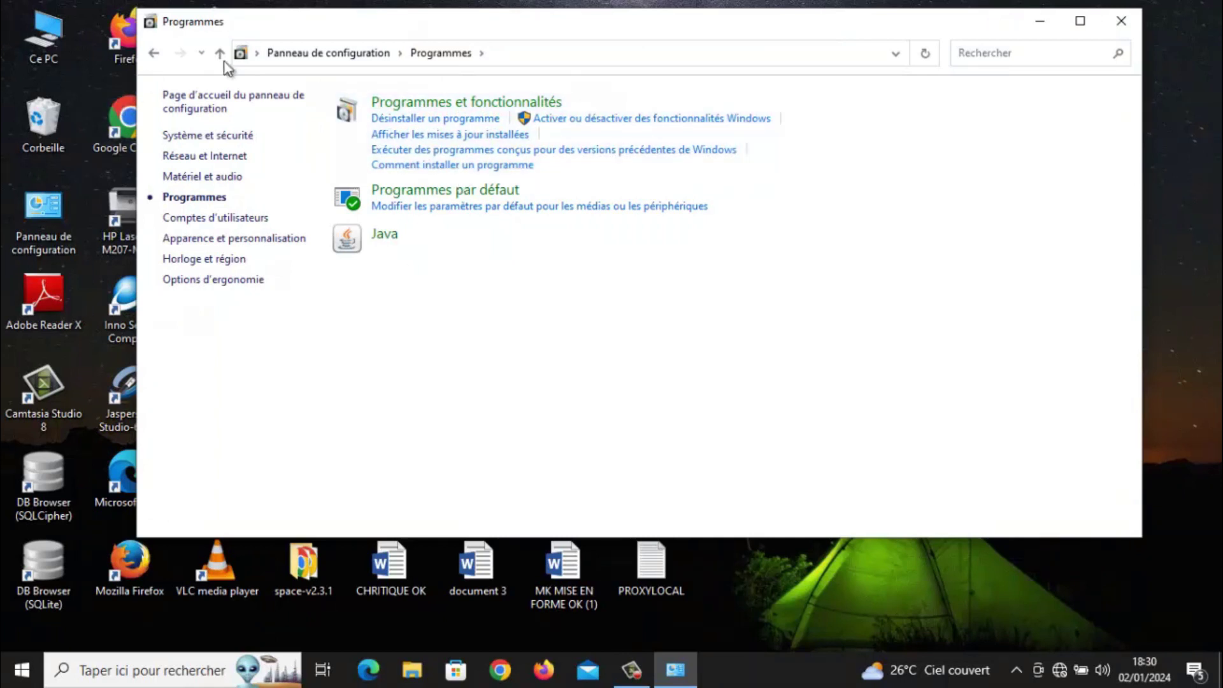
left_click(634, 674)
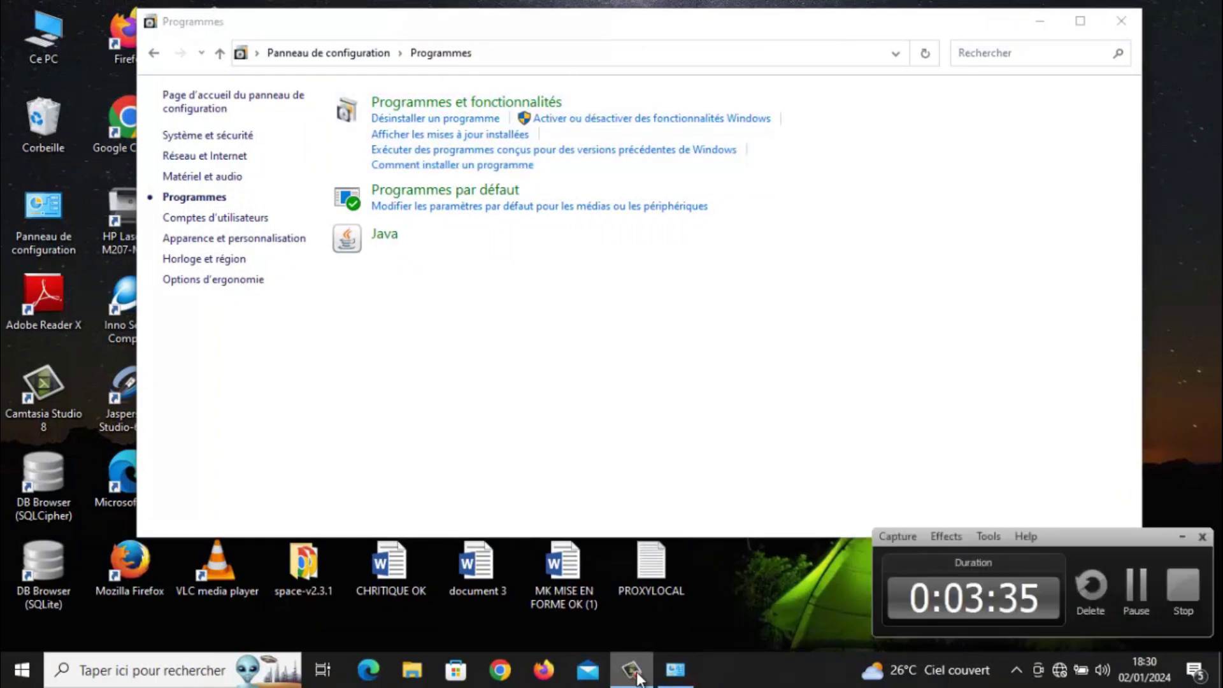
left_click(634, 673)
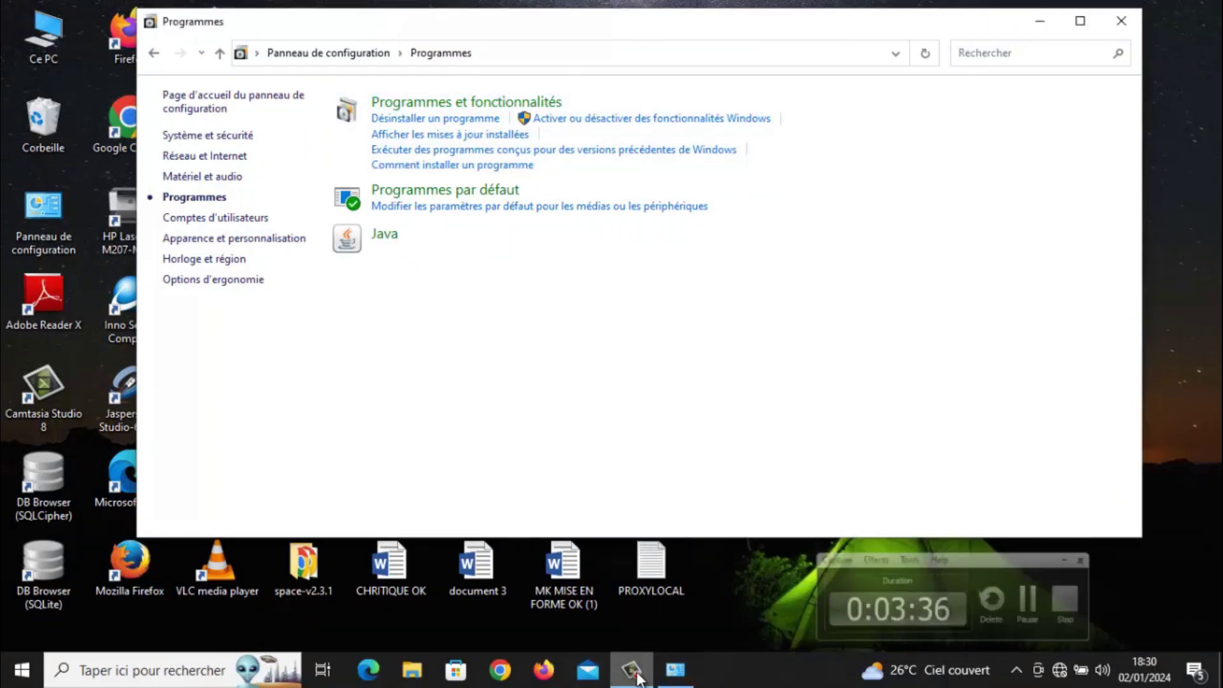
Examine Périphériques et imprimantes in the Matériel et audio category and return to the Panneau de configuration home.
left_click(156, 51)
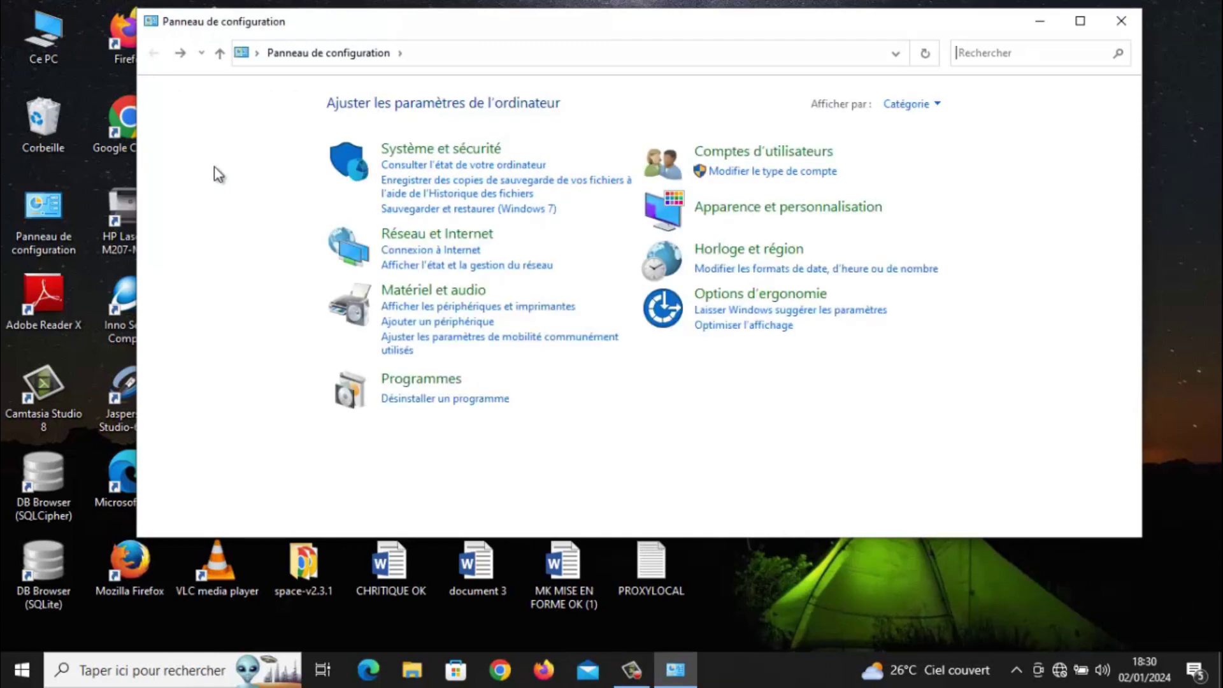
left_click(408, 291)
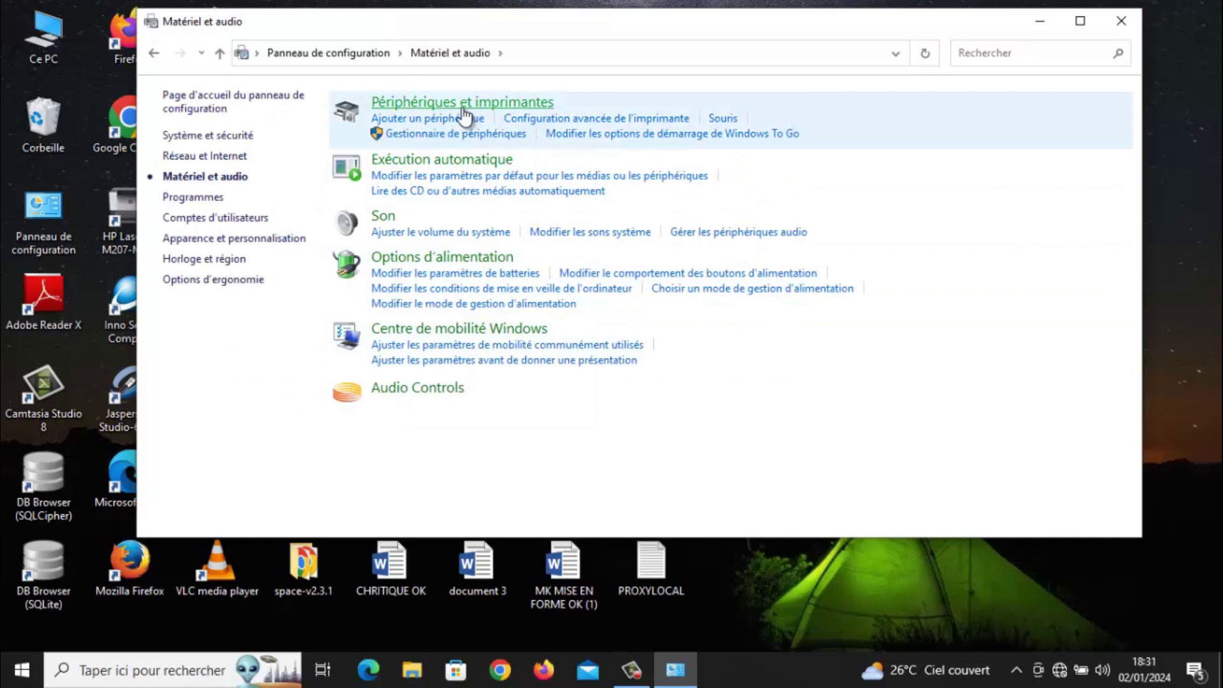
left_click(408, 101)
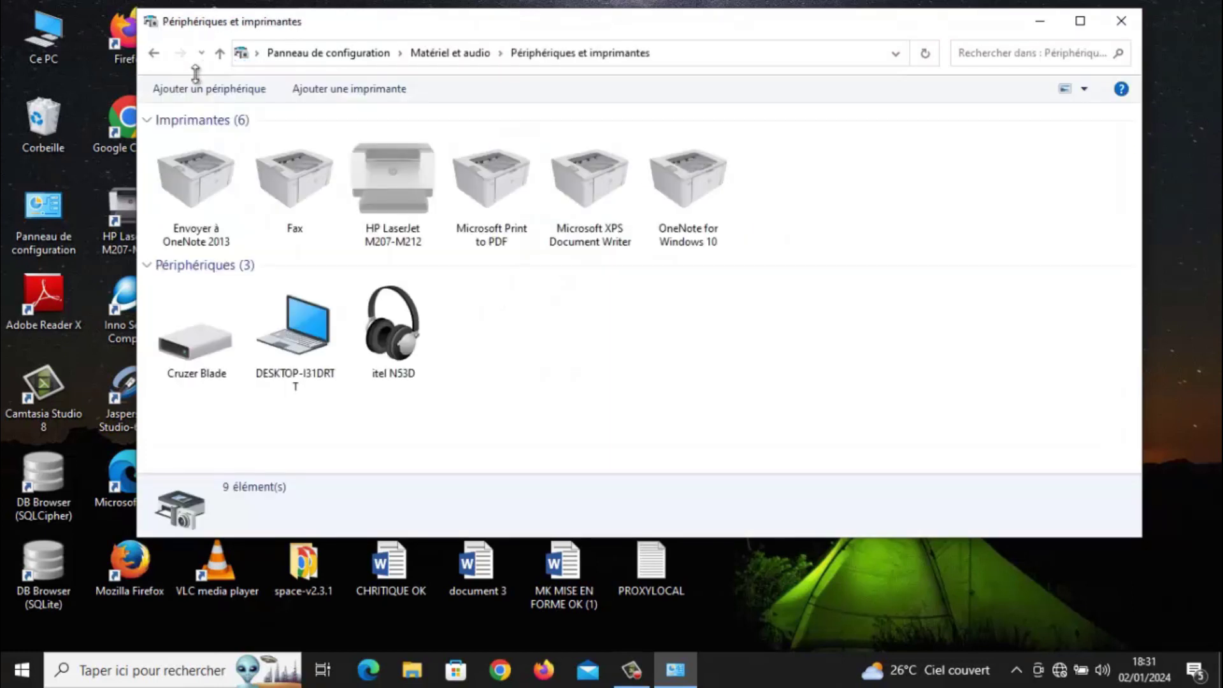
left_click(160, 48)
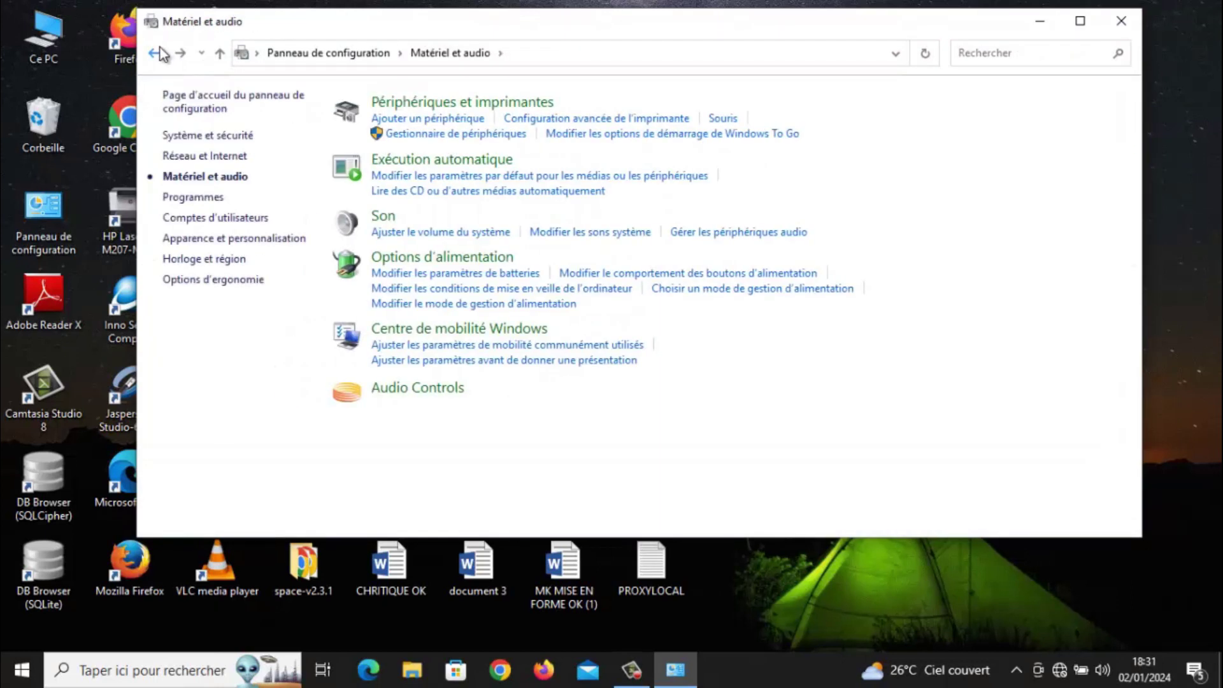
left_click(159, 49)
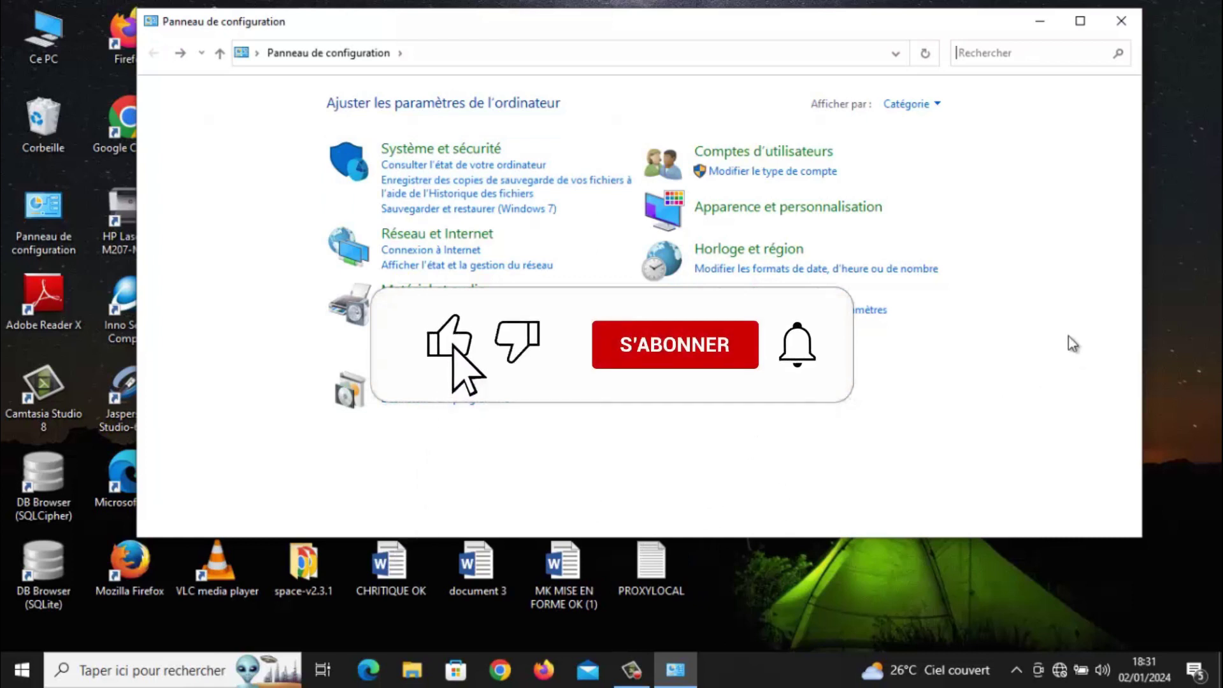
Close the Panneau de configuration window and bring up the Camtasia recorder window.
left_click(1124, 23)
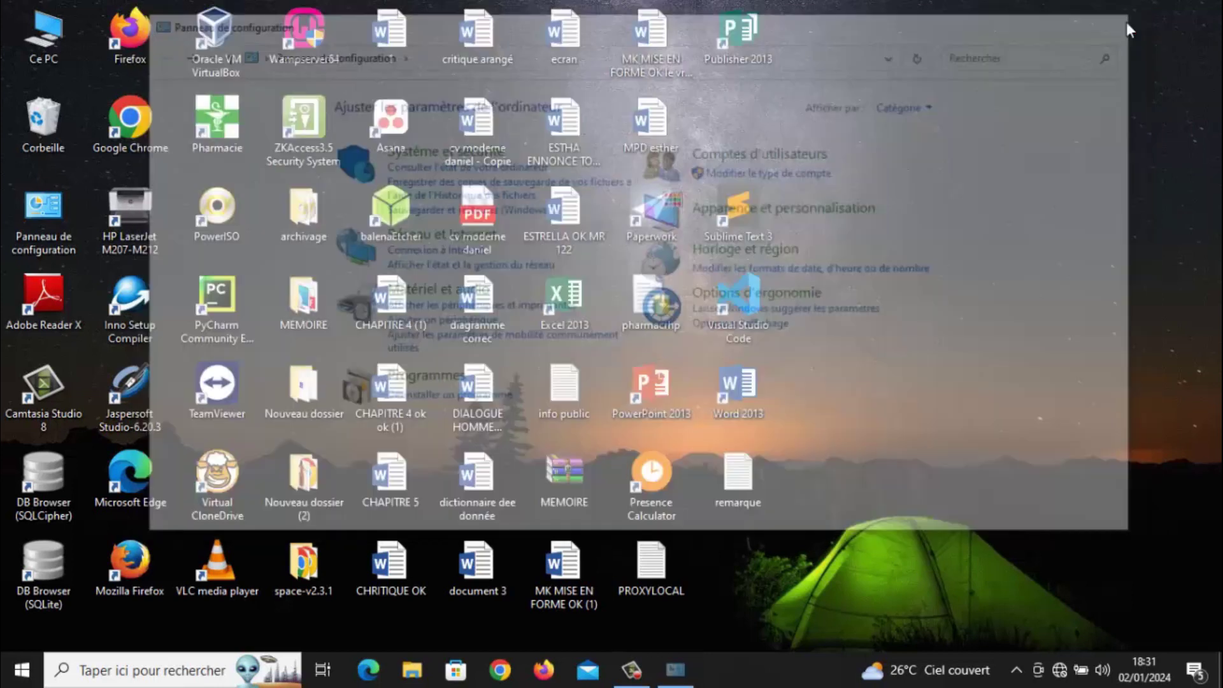
left_click(632, 668)
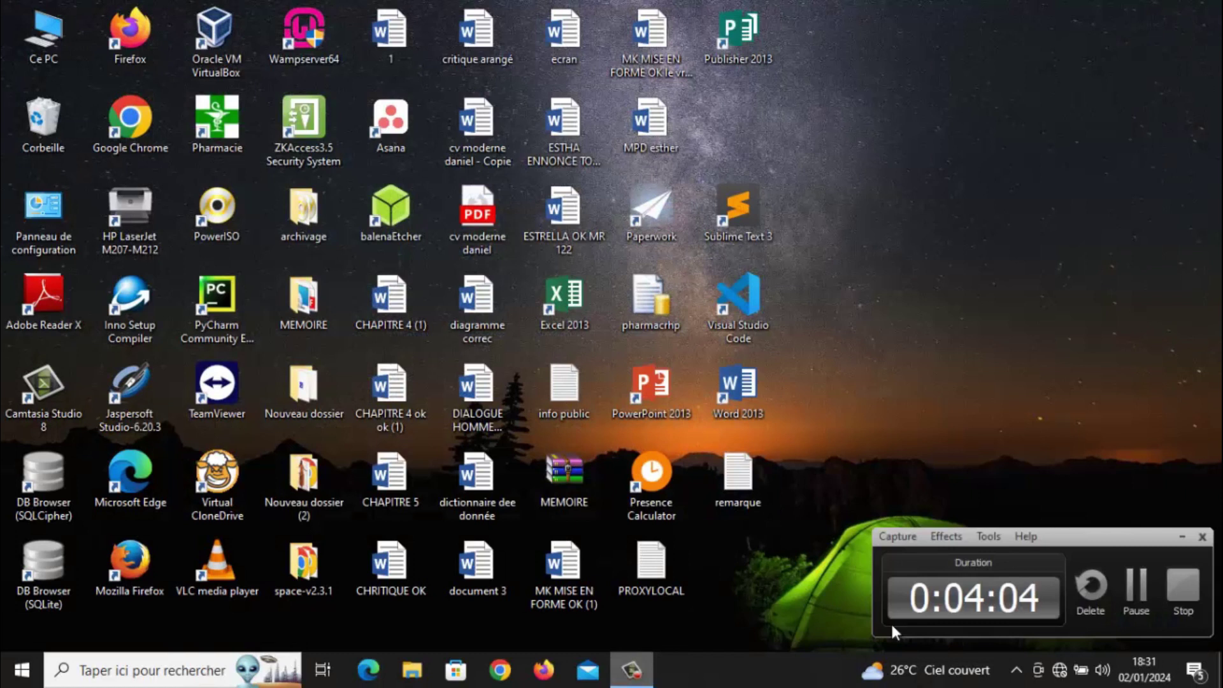